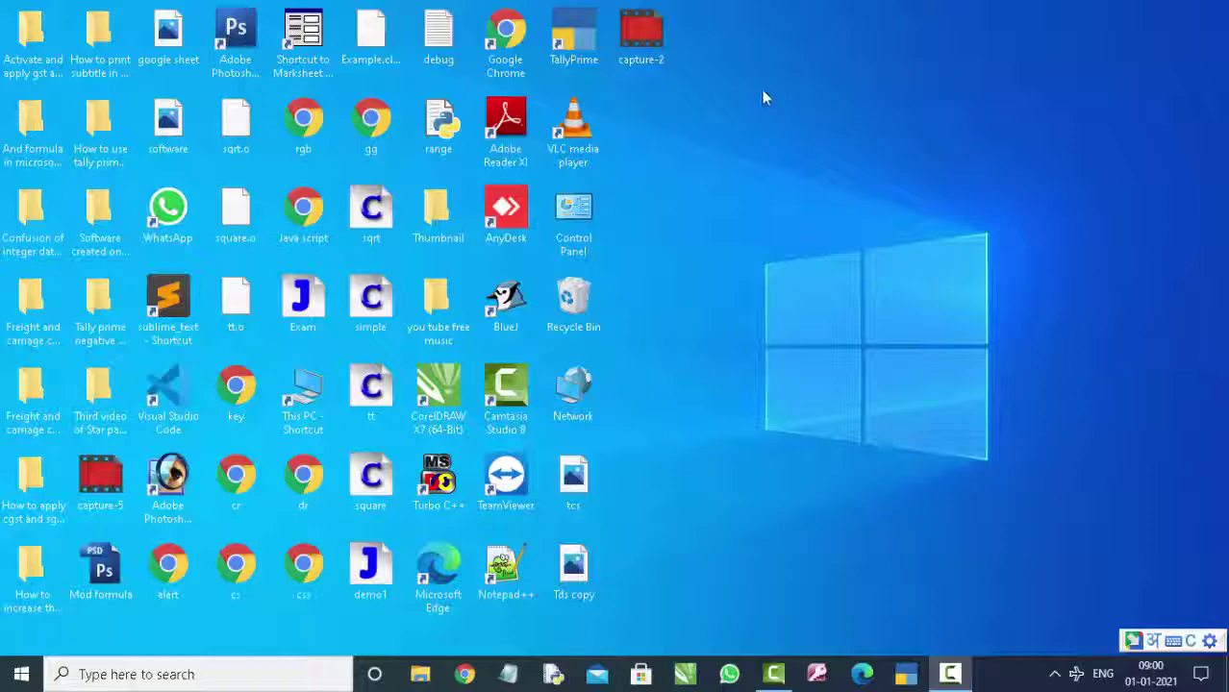
- After refreshing the desktop, create the blank database Database200 with an empty Table1
right_click(784, 55)
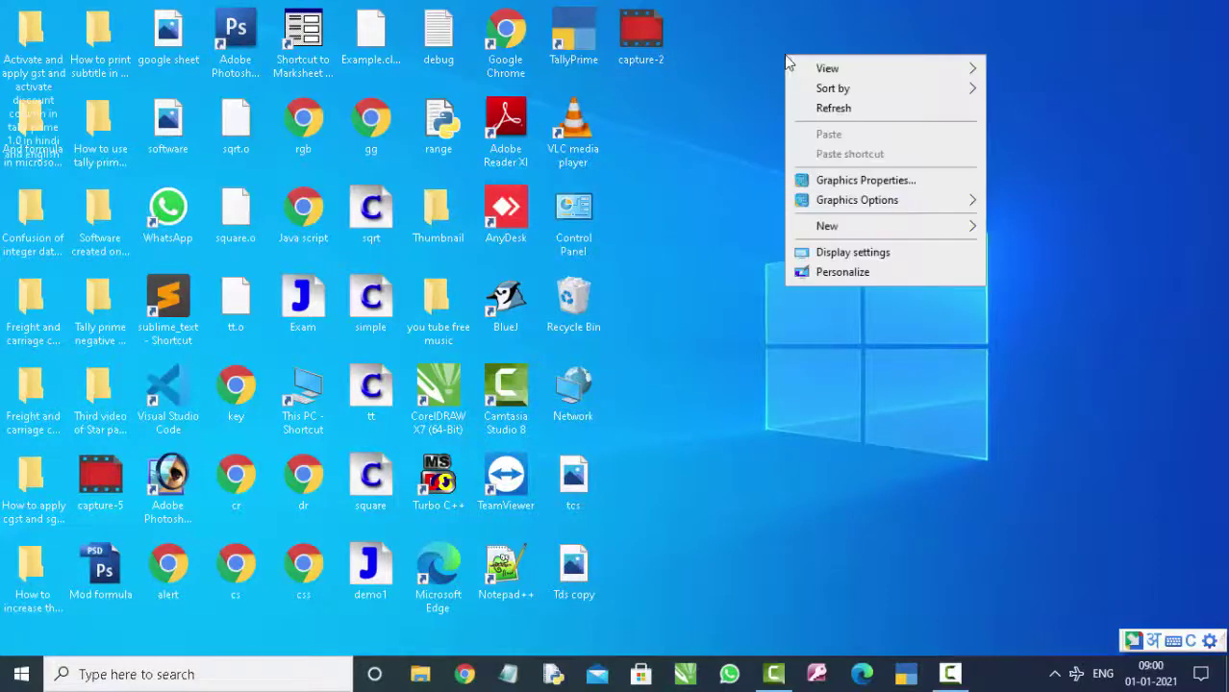
click(810, 108)
right_click(806, 100)
click(834, 152)
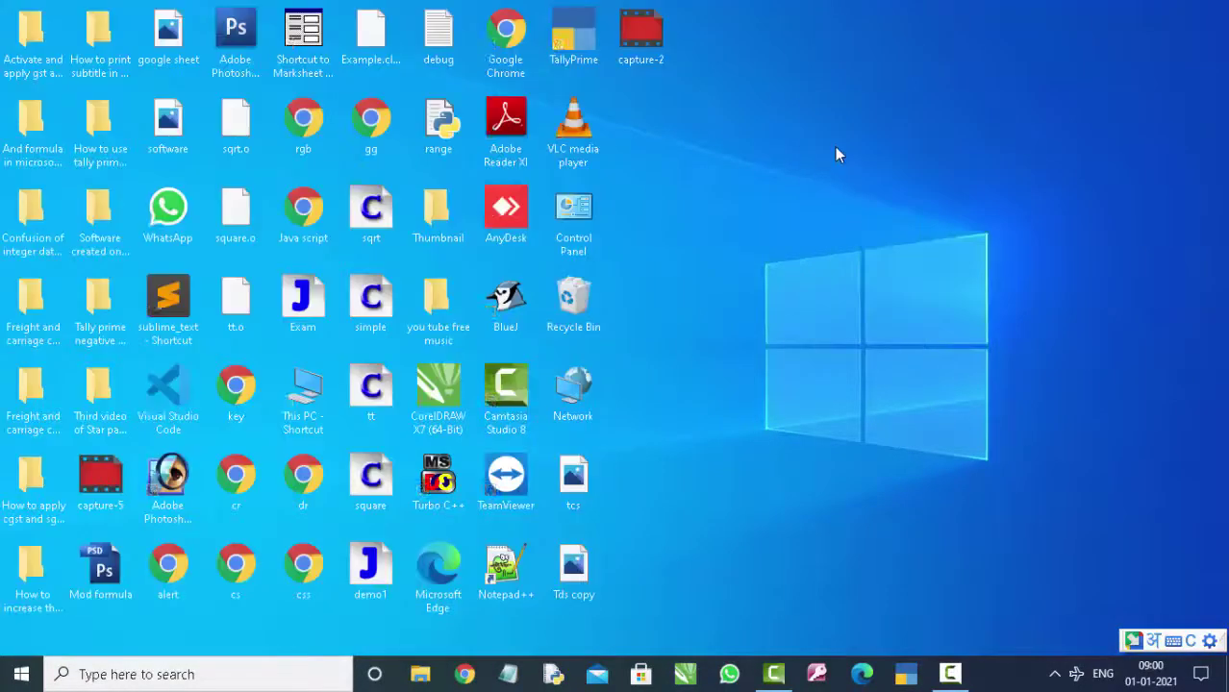
right_click(811, 82)
click(834, 132)
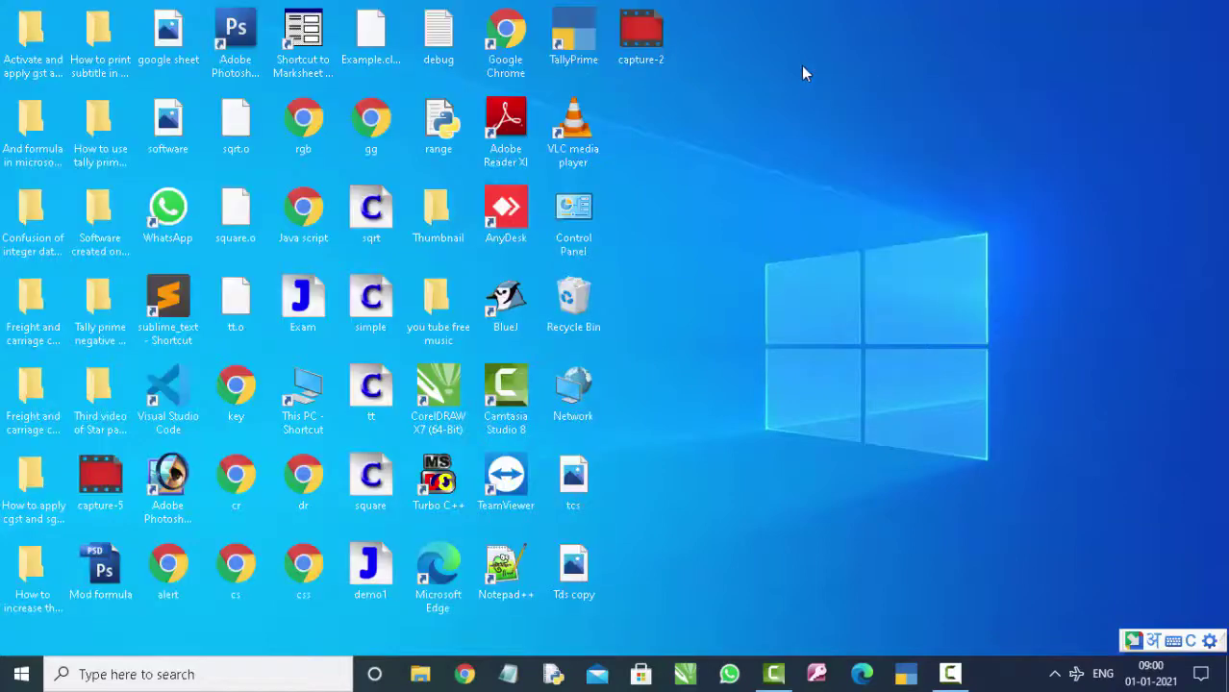
right_click(801, 66)
click(837, 122)
right_click(836, 123)
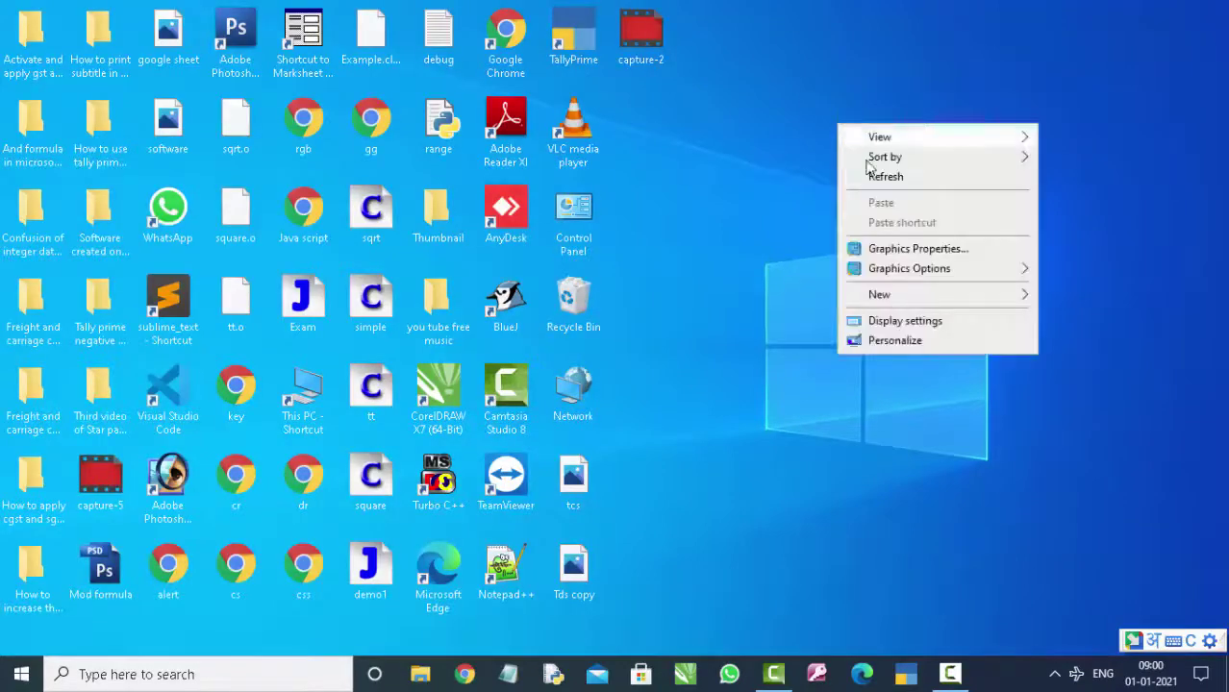
click(874, 178)
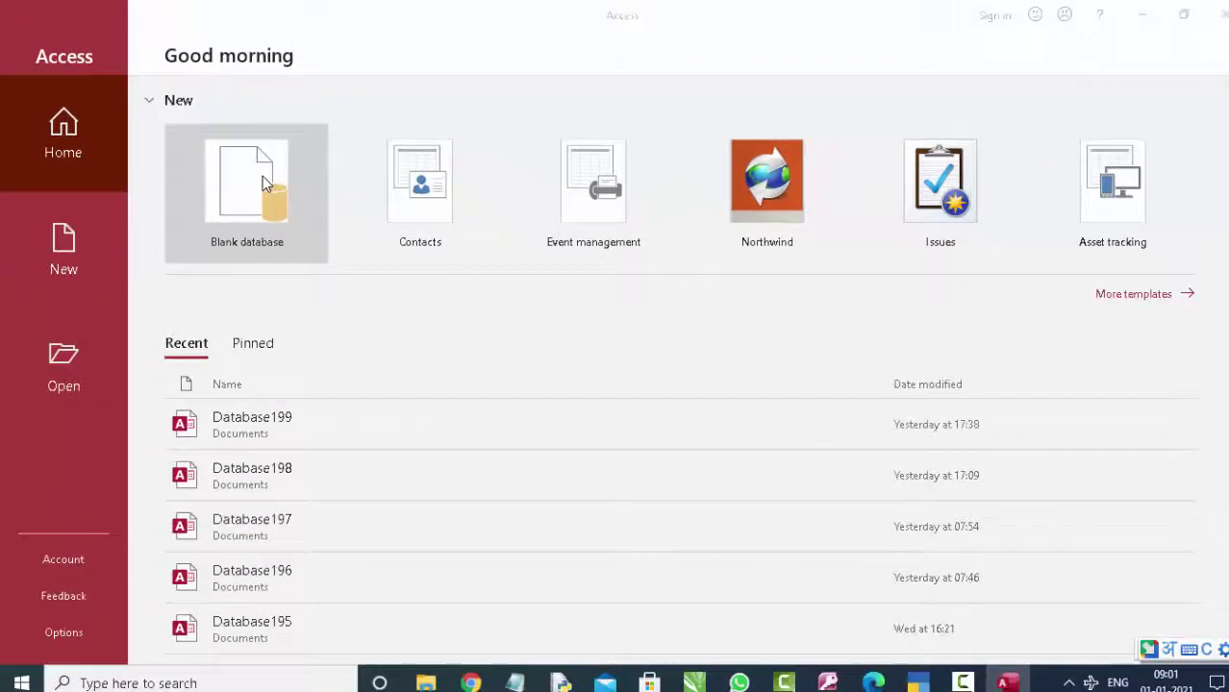
click(264, 179)
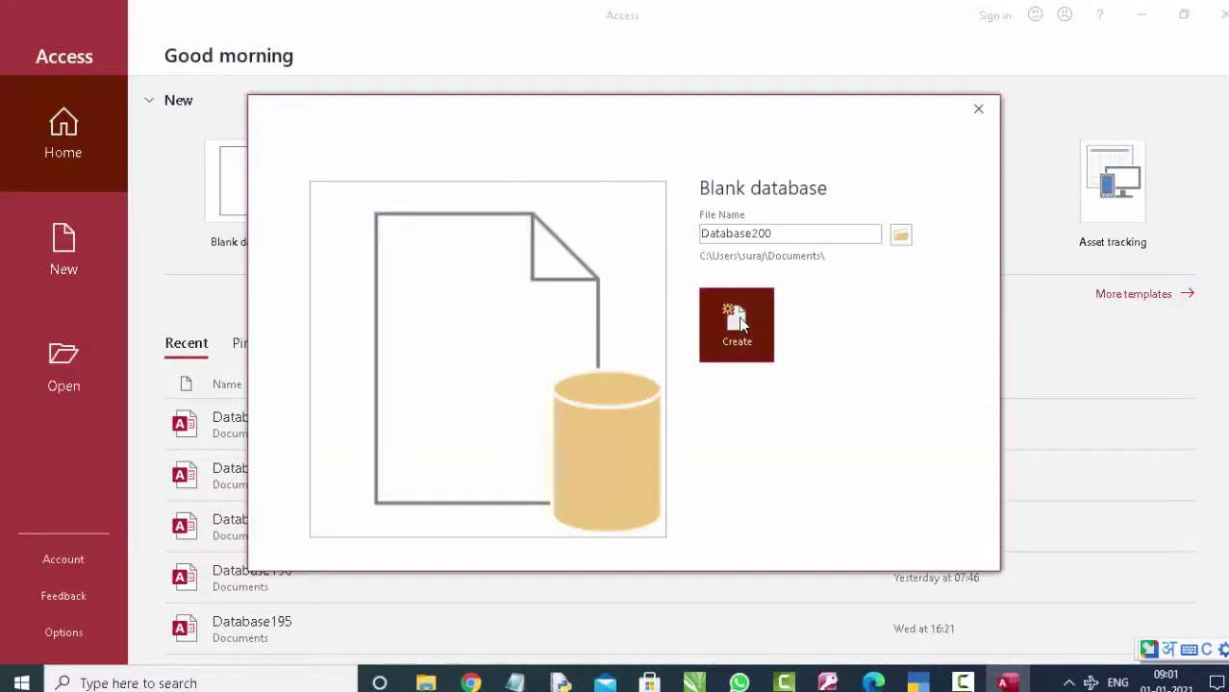
click(738, 346)
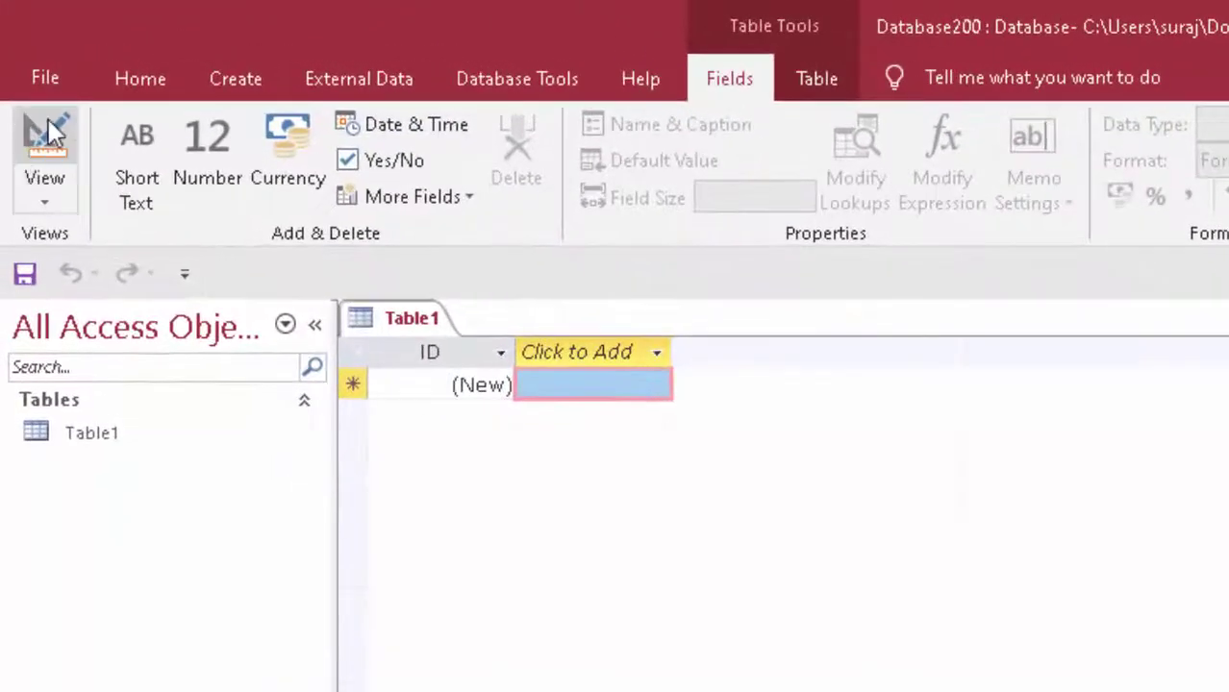
- Save the new table as Table1 and switch it to Design view
click(43, 130)
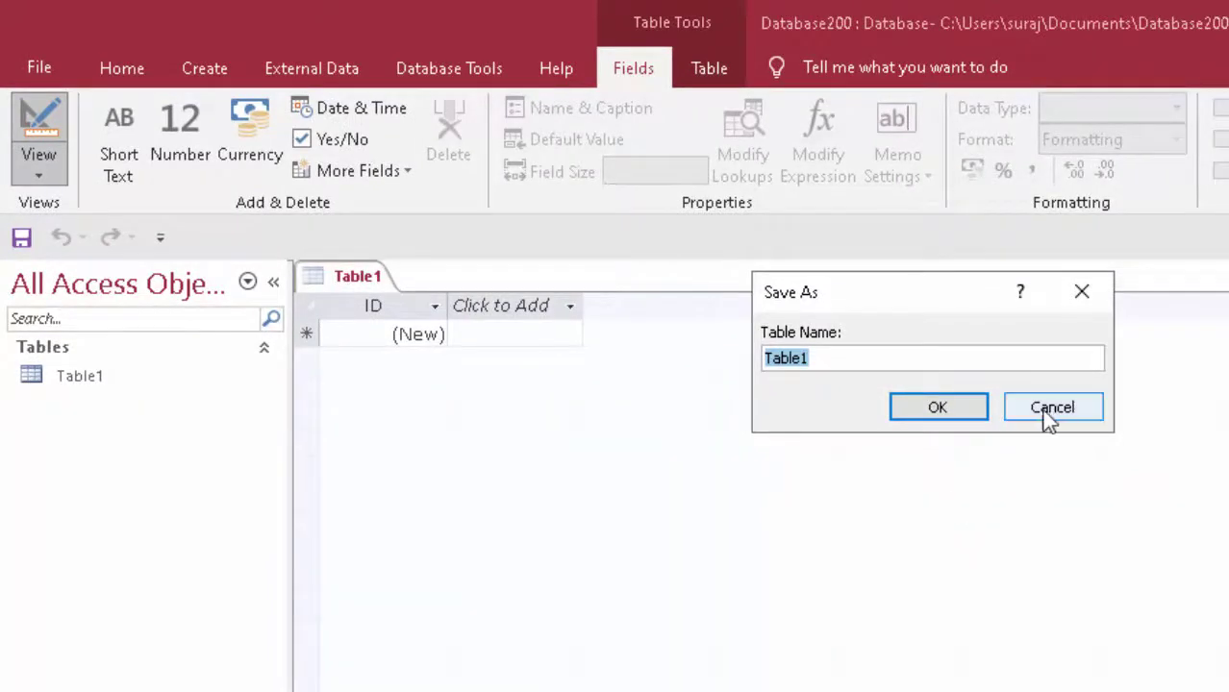
click(959, 405)
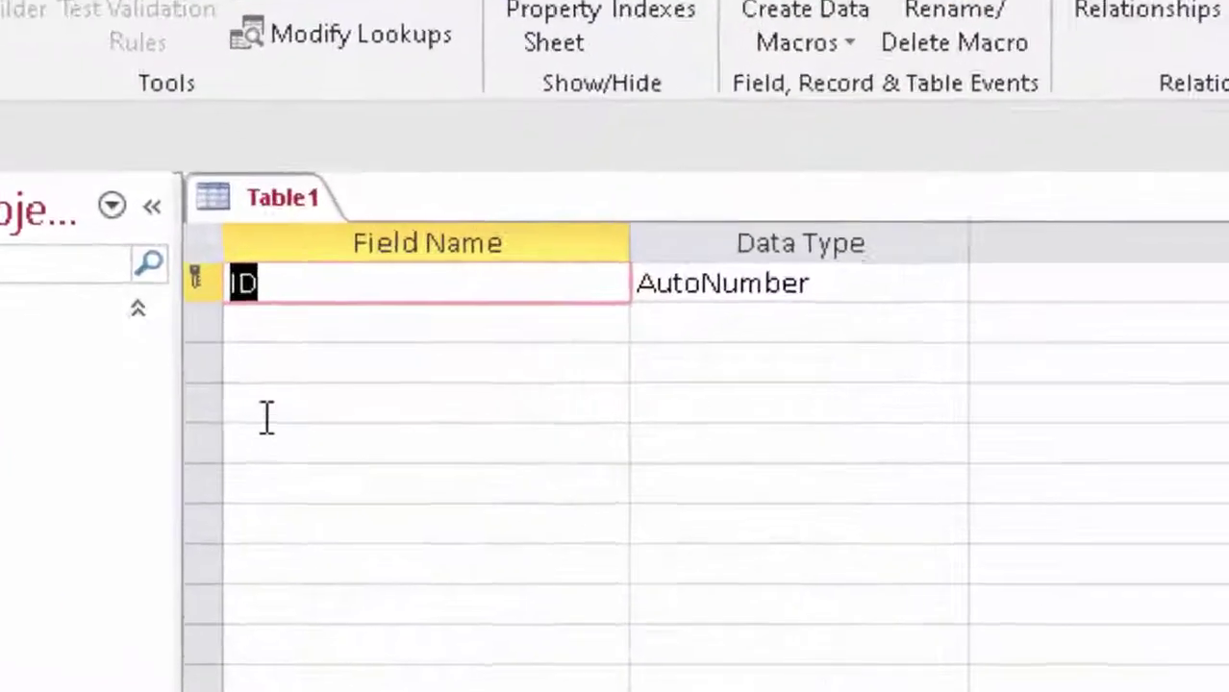
- Rename the ID field to Roll number, keeping its AutoNumber data type
key(BackSpace)
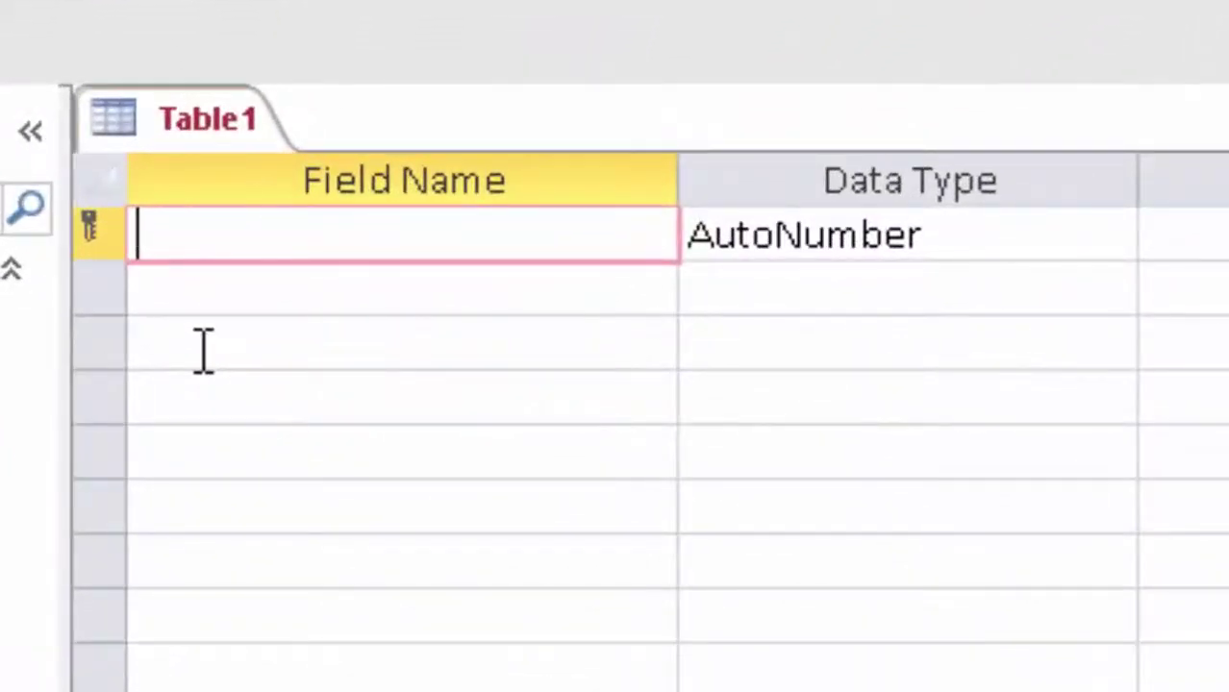
text(Roll )
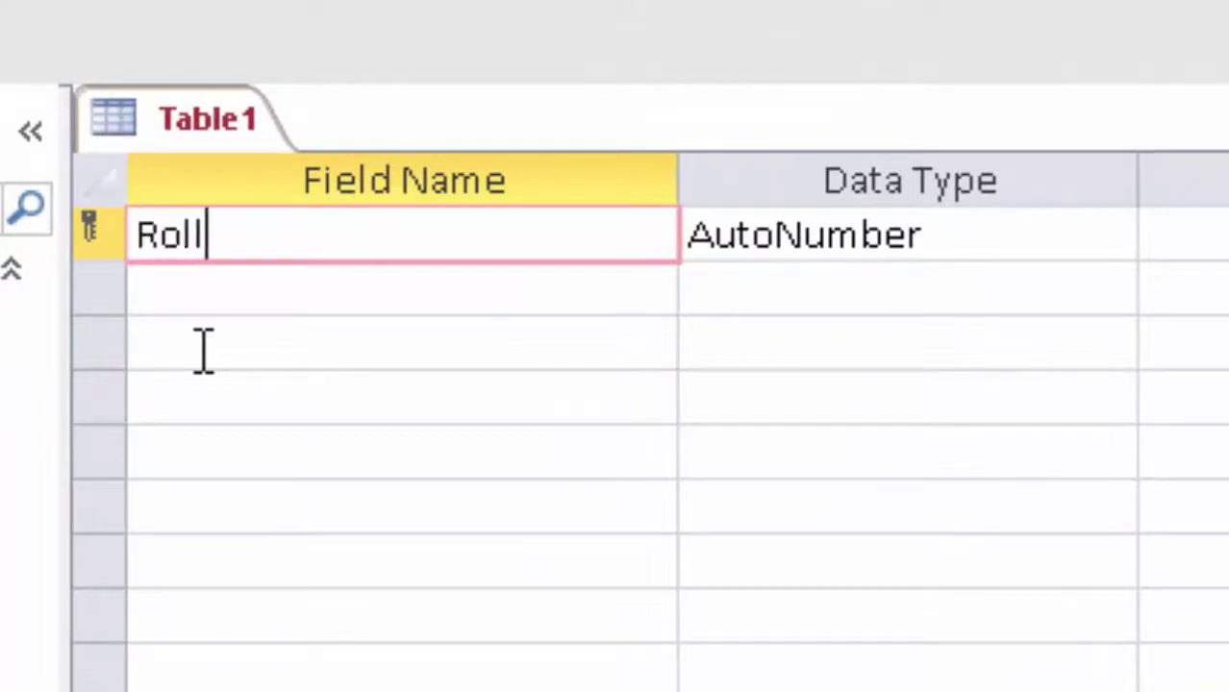
text(numb)
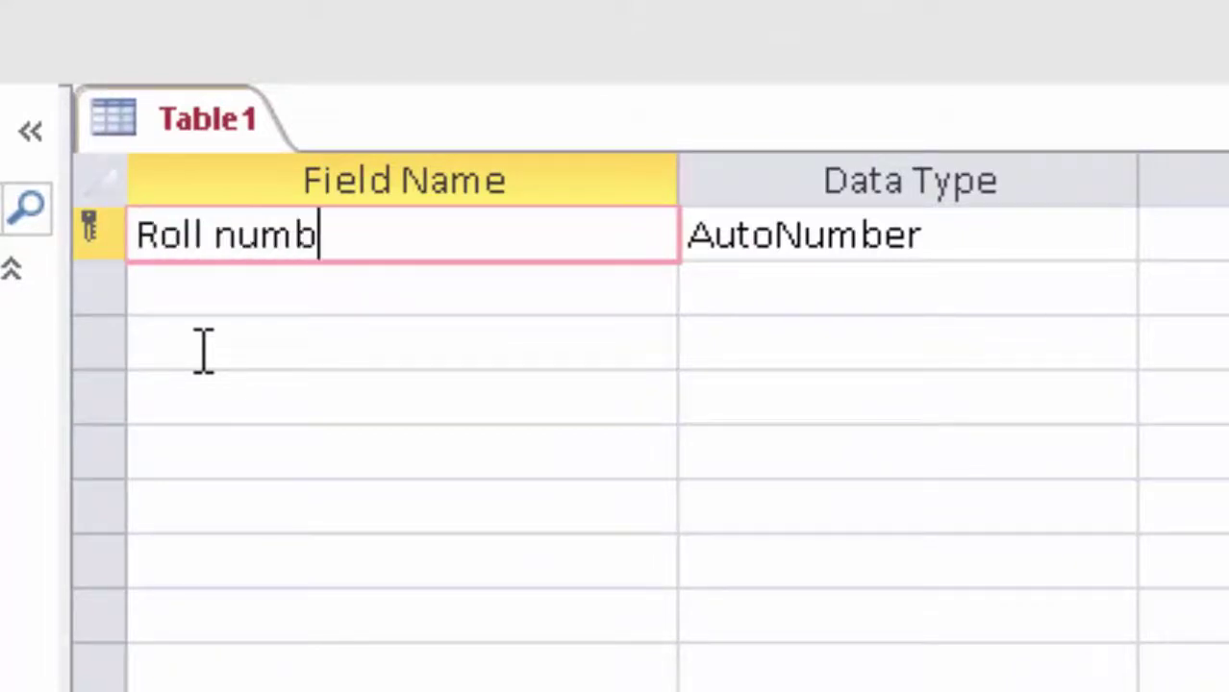
text(er)
key(Tab)
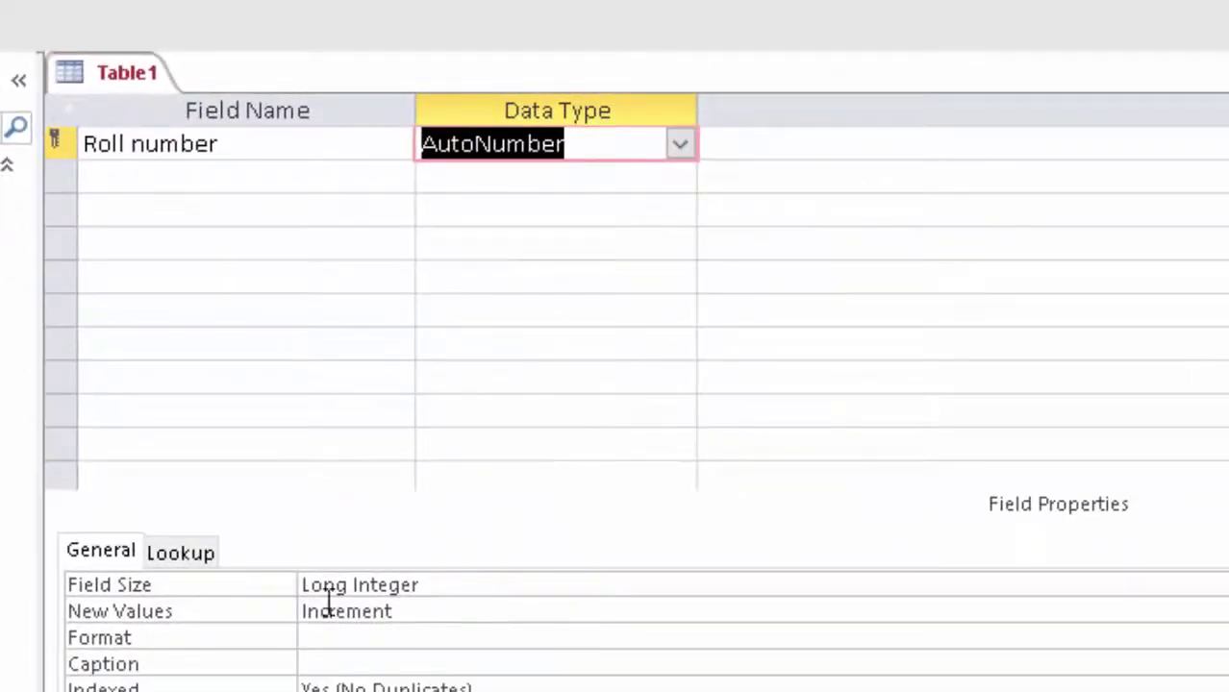
click(356, 634)
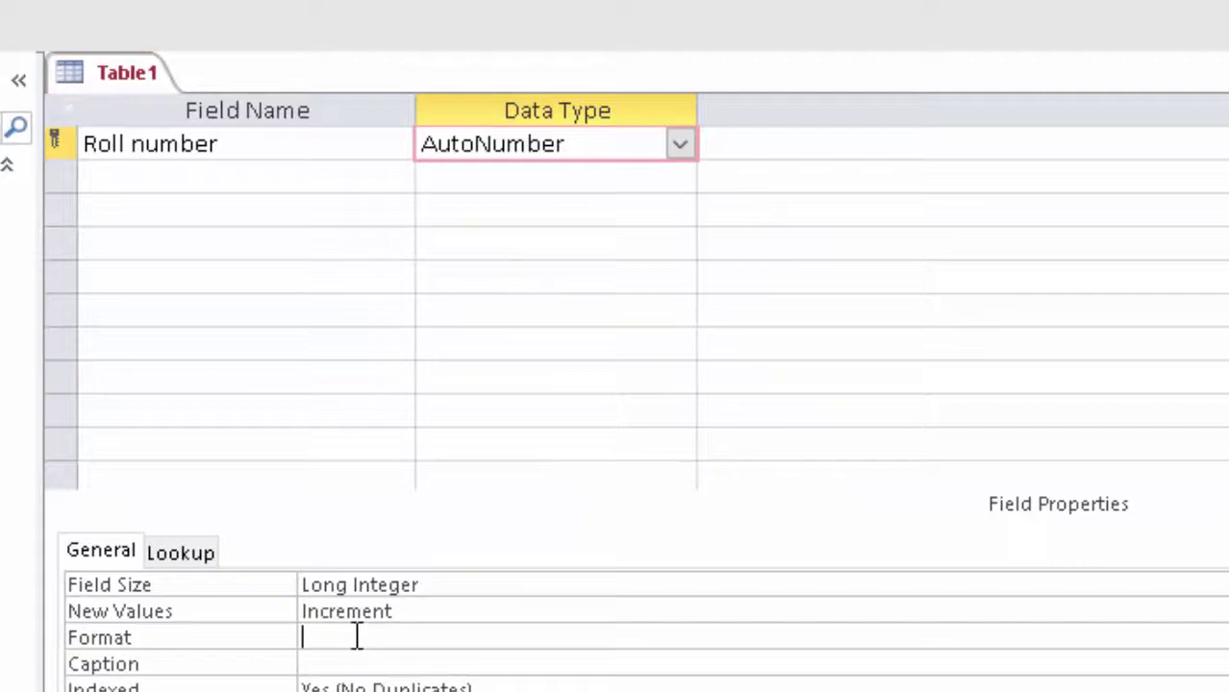
- Add the Short Text fields Student Name and adres
click(131, 191)
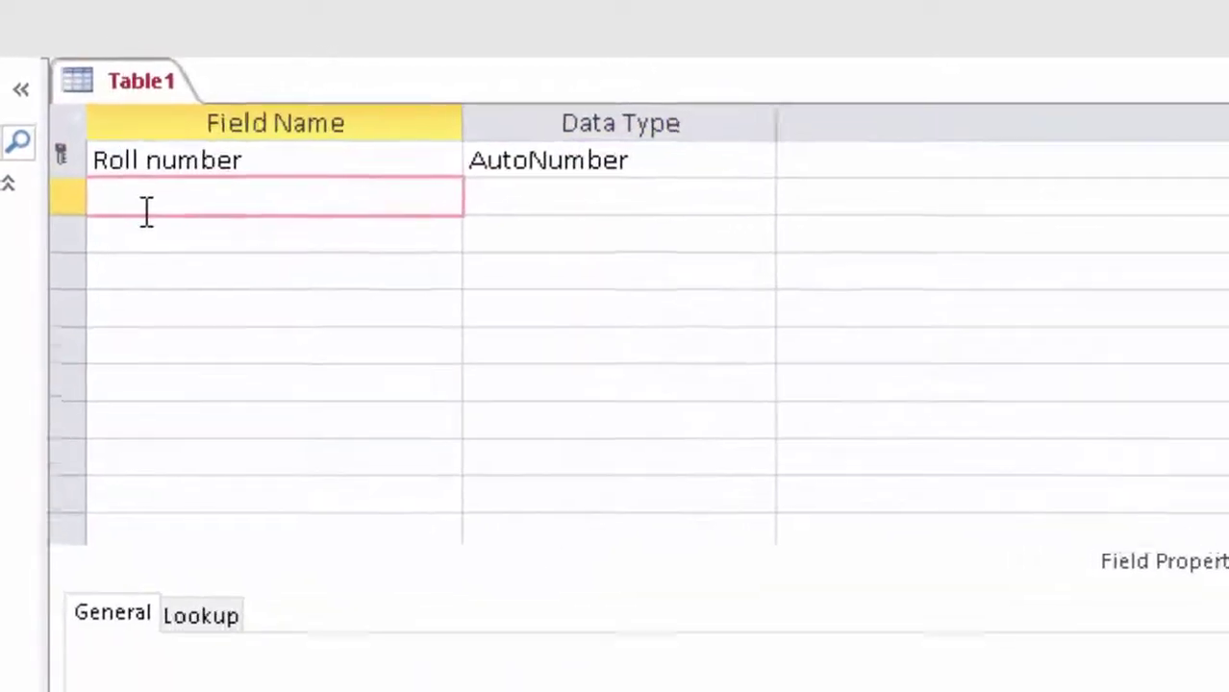
text(Studen)
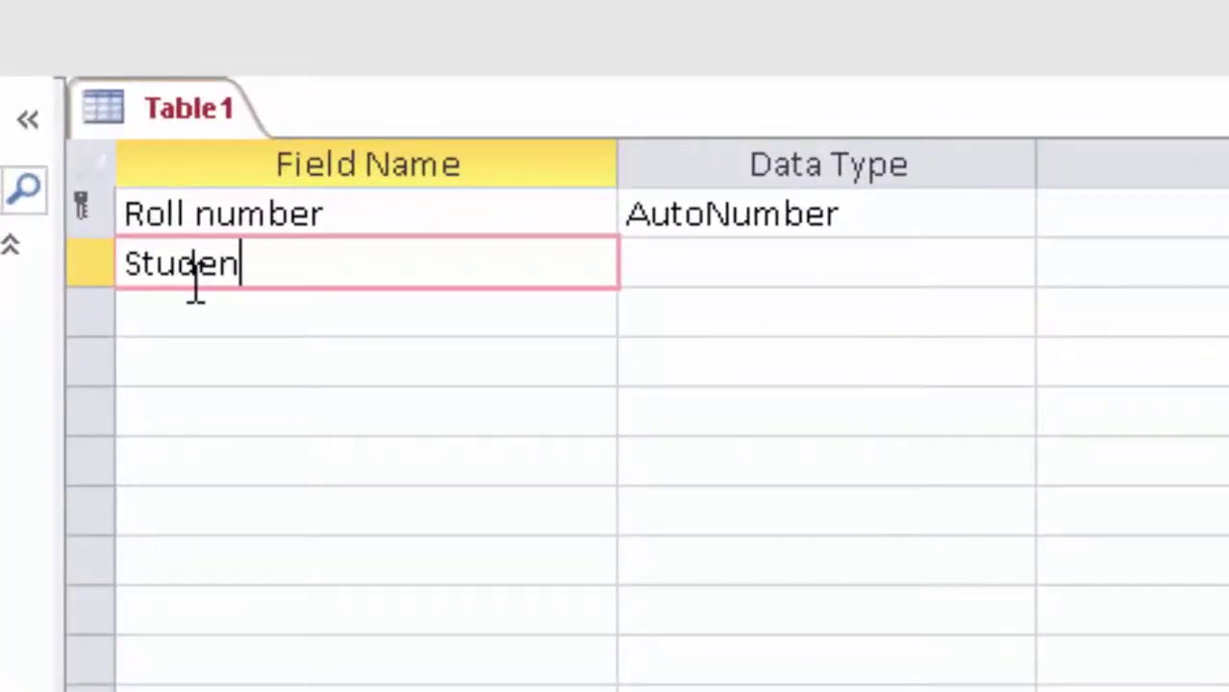
text(t Na)
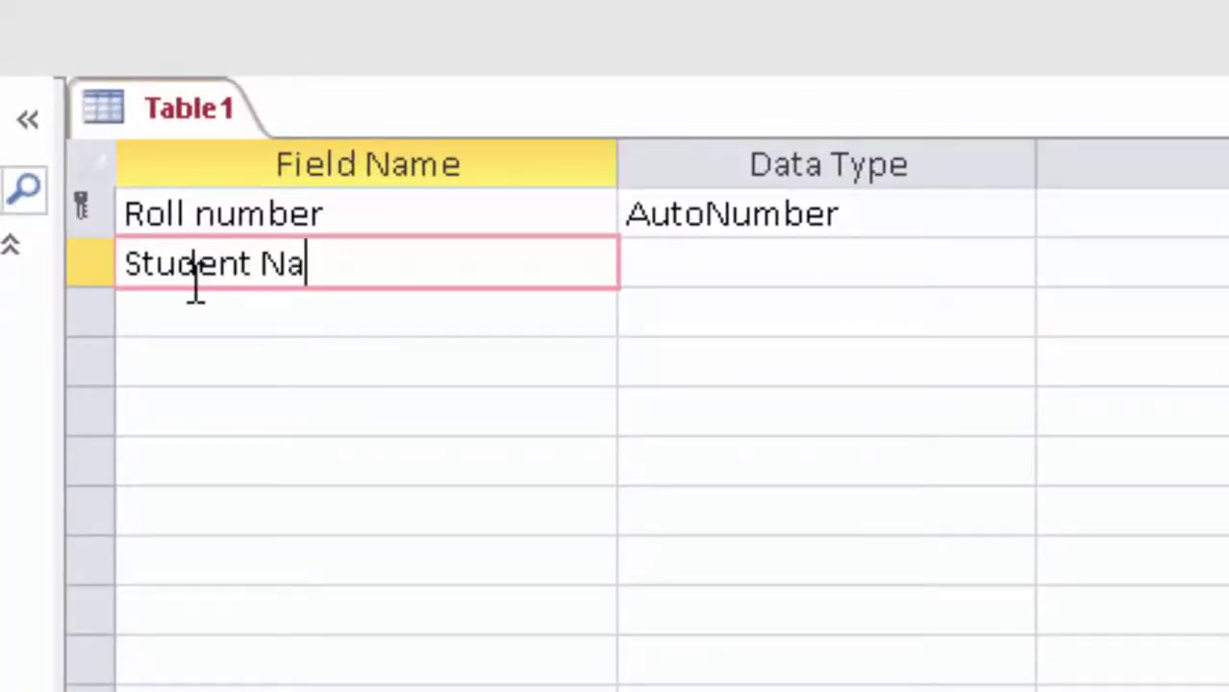
text(me)
key(Tab)
key(Tab)
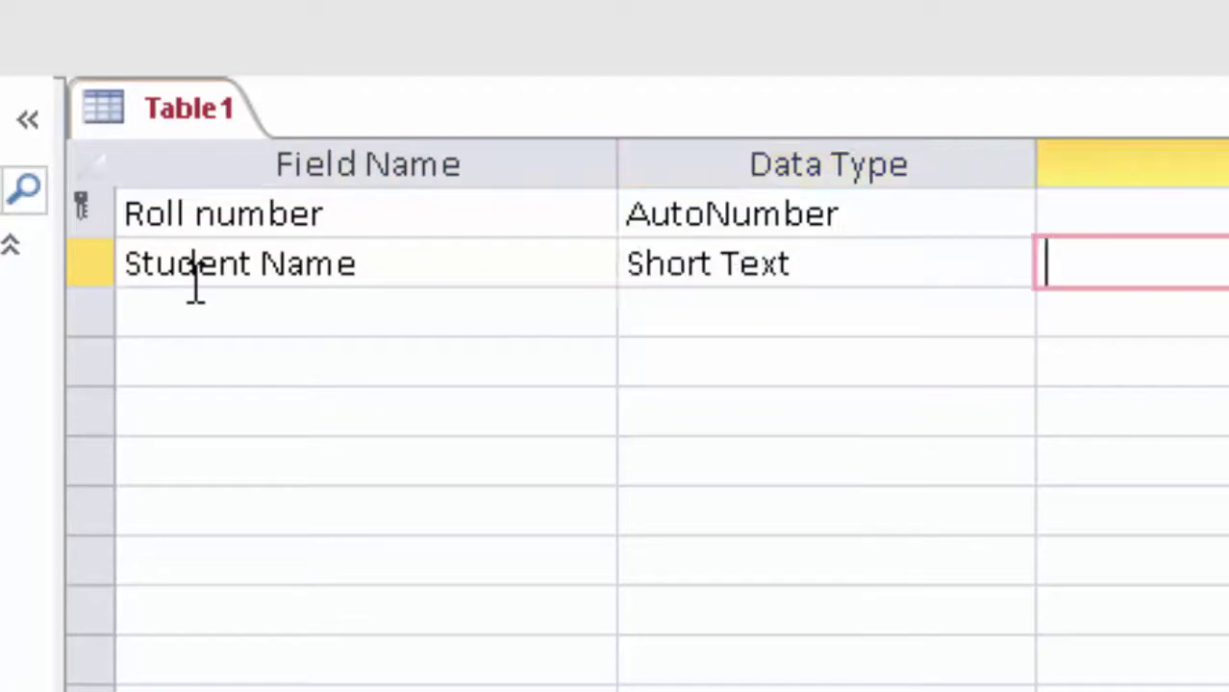
key(Tab)
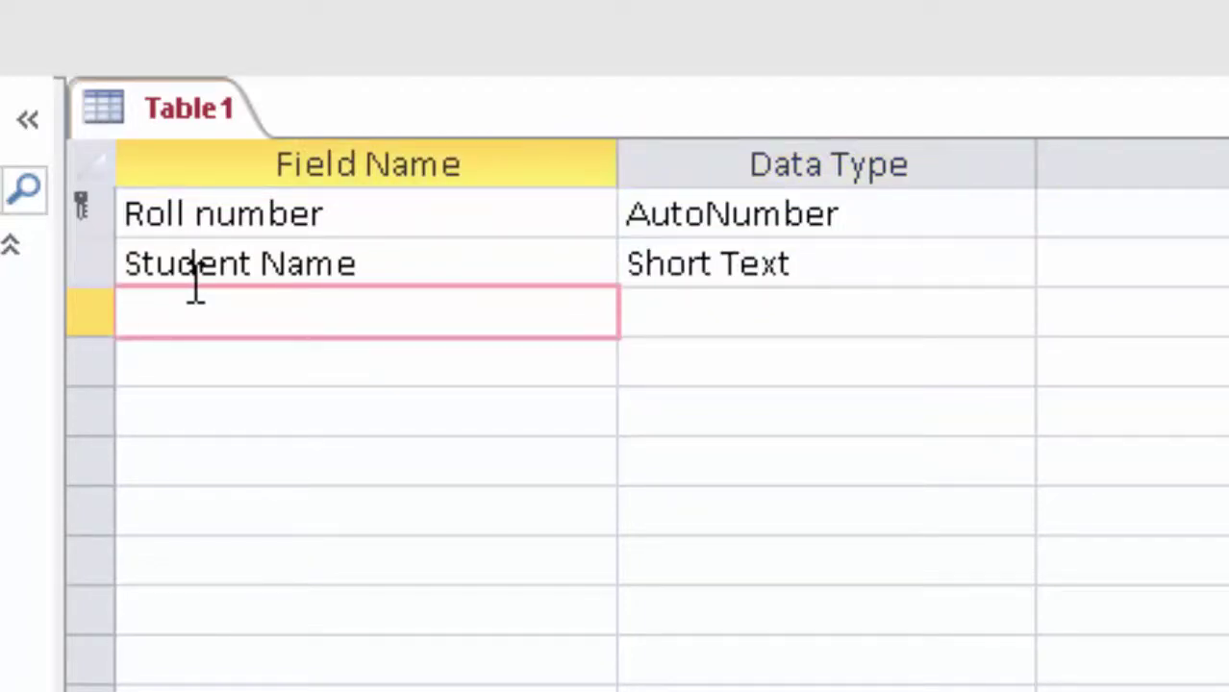
text(A)
text(d)
key(BackSpace)
key(BackSpace)
text(adr)
text(es)
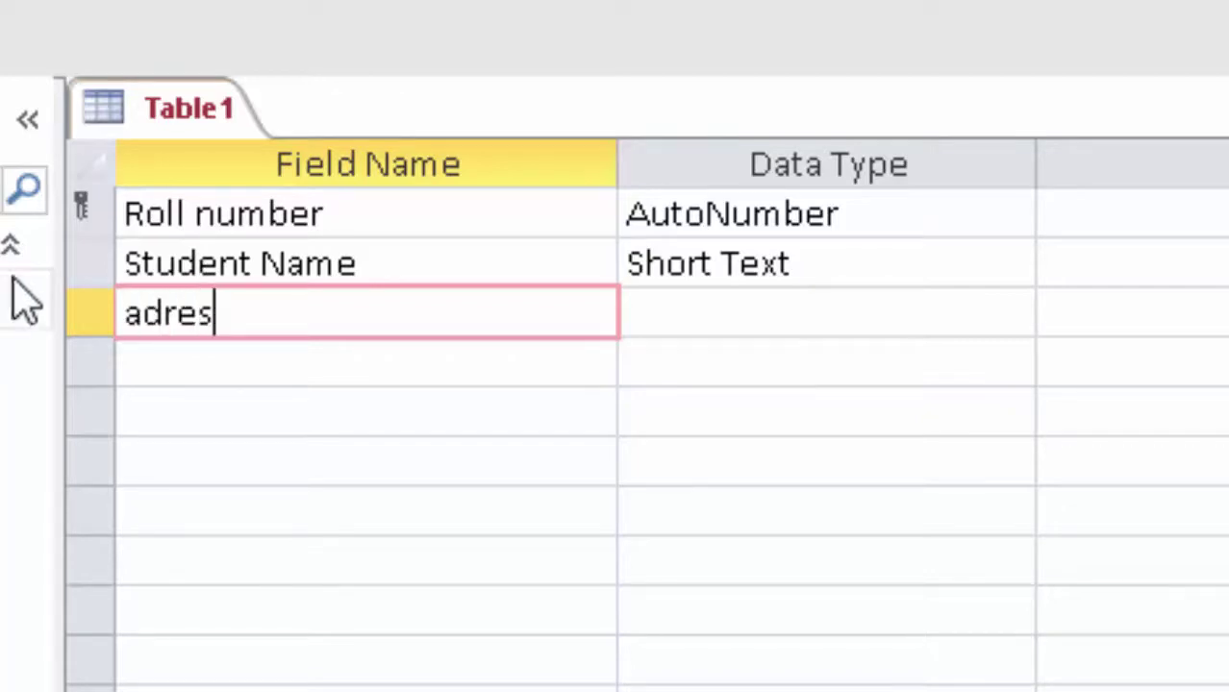
click(690, 310)
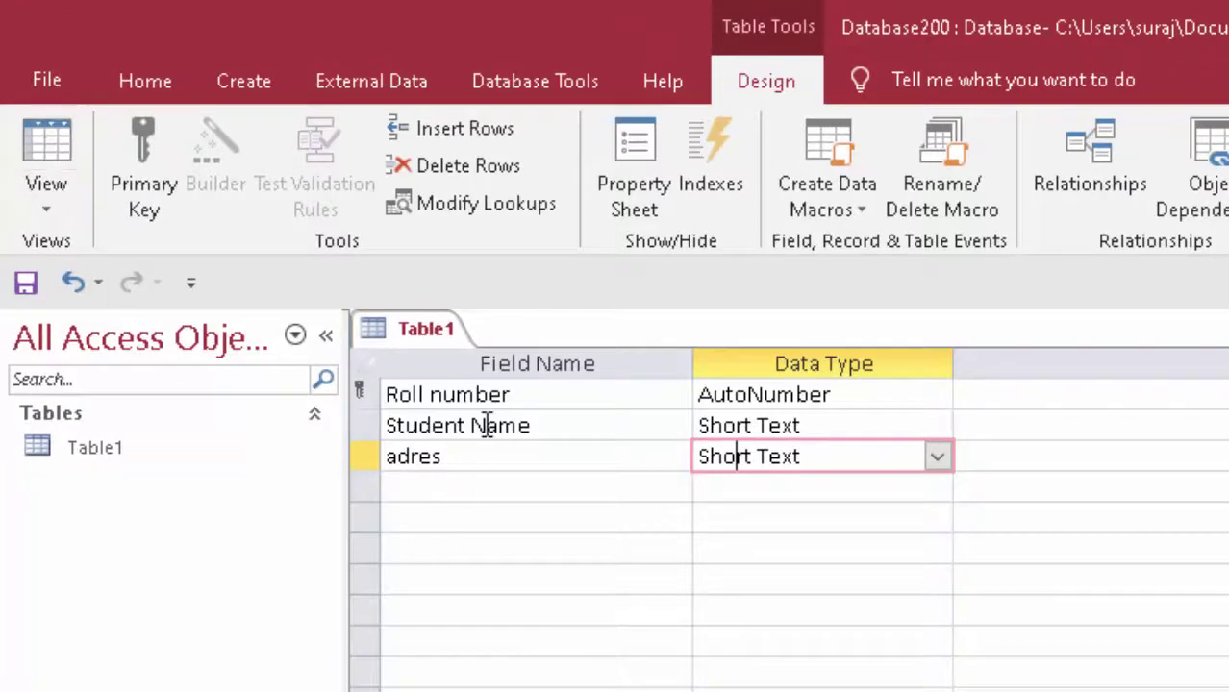
click(477, 461)
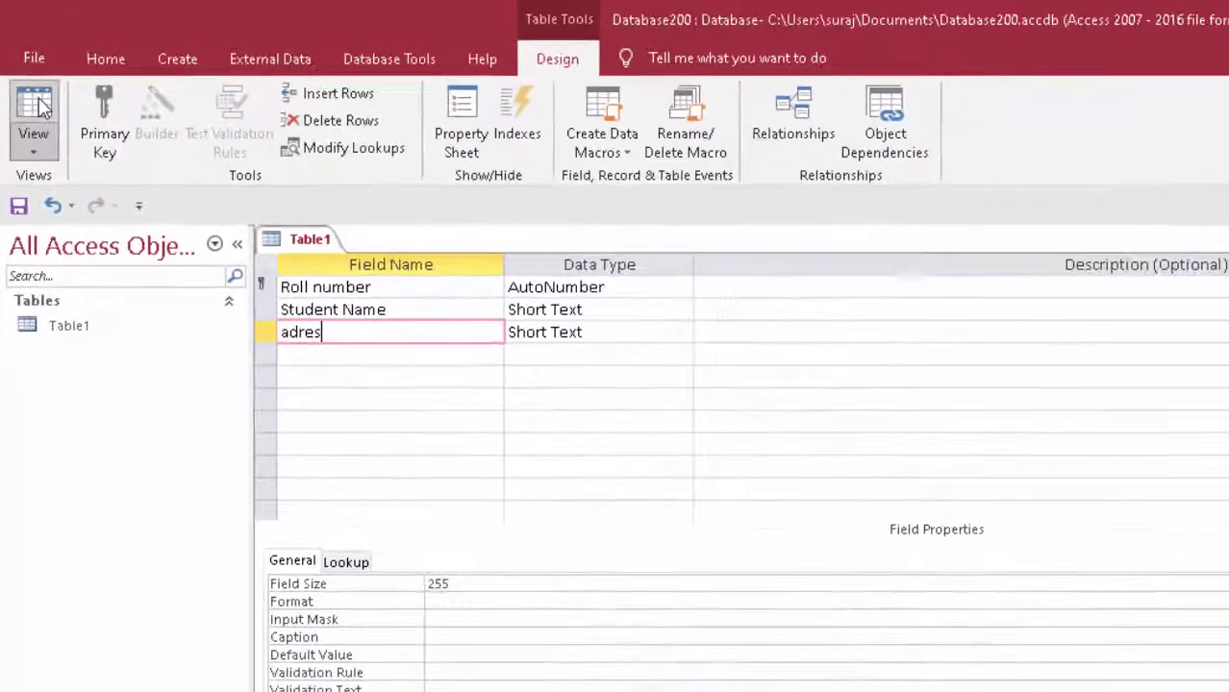
- Save Table1, switch to Datasheet view, and adjust the Student Name, adres and Roll number column widths
click(42, 106)
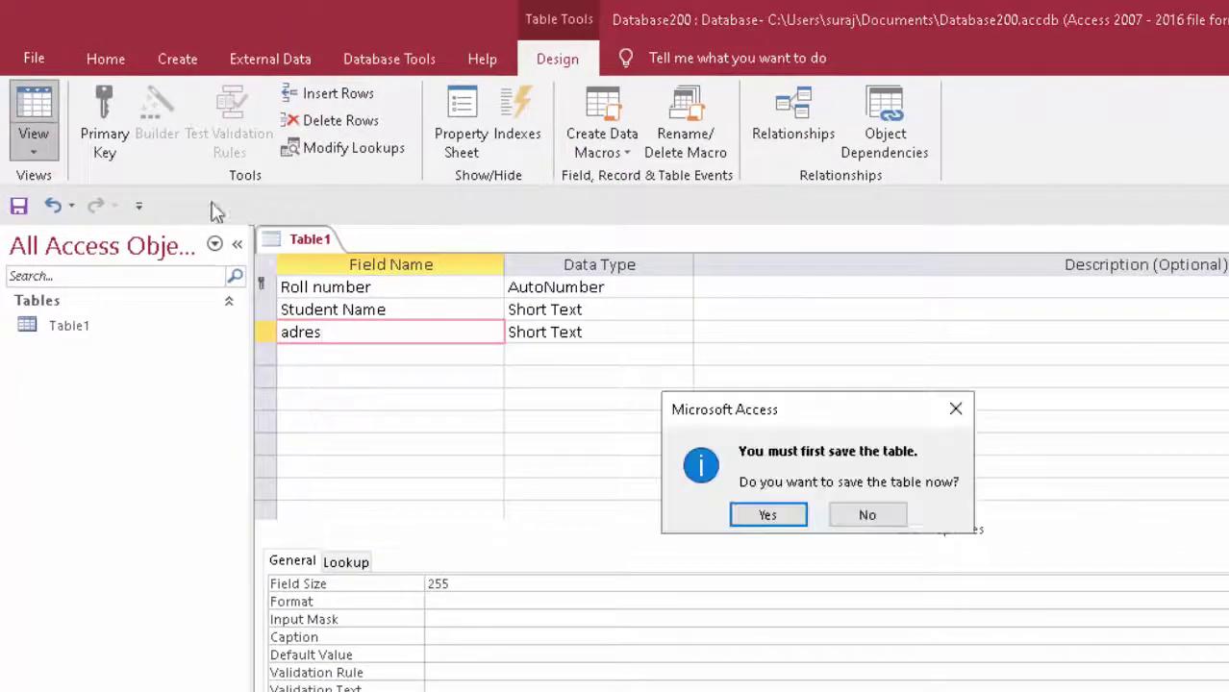
click(768, 514)
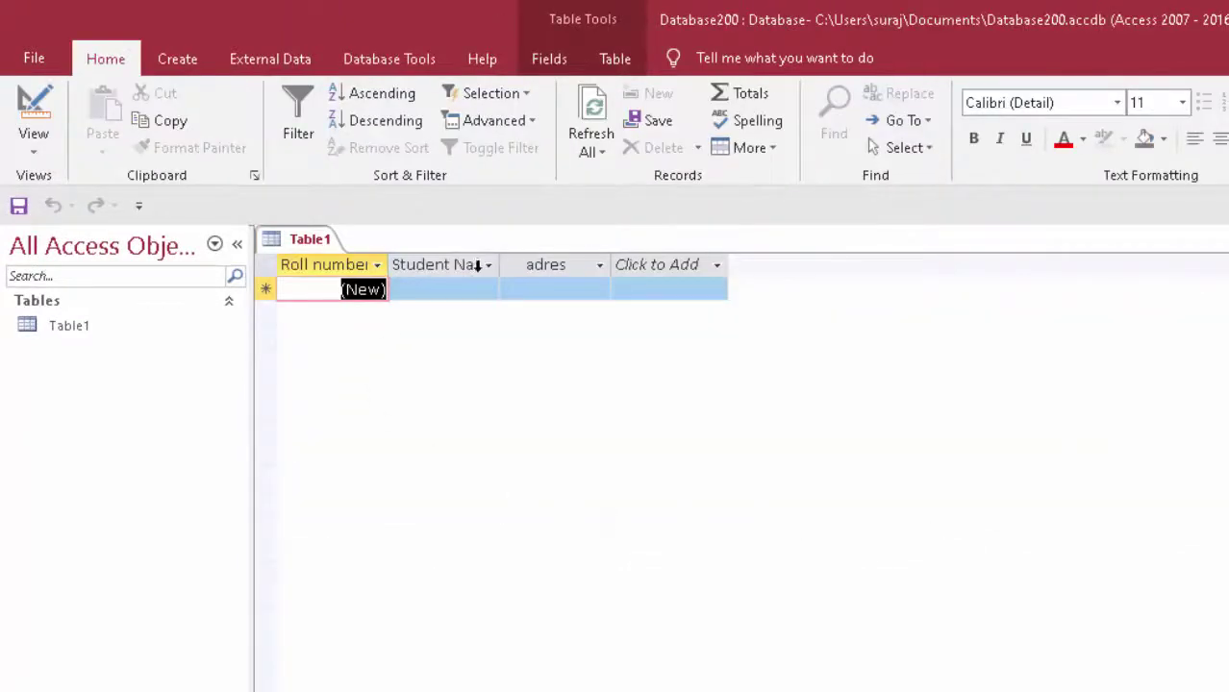
double_click(501, 267)
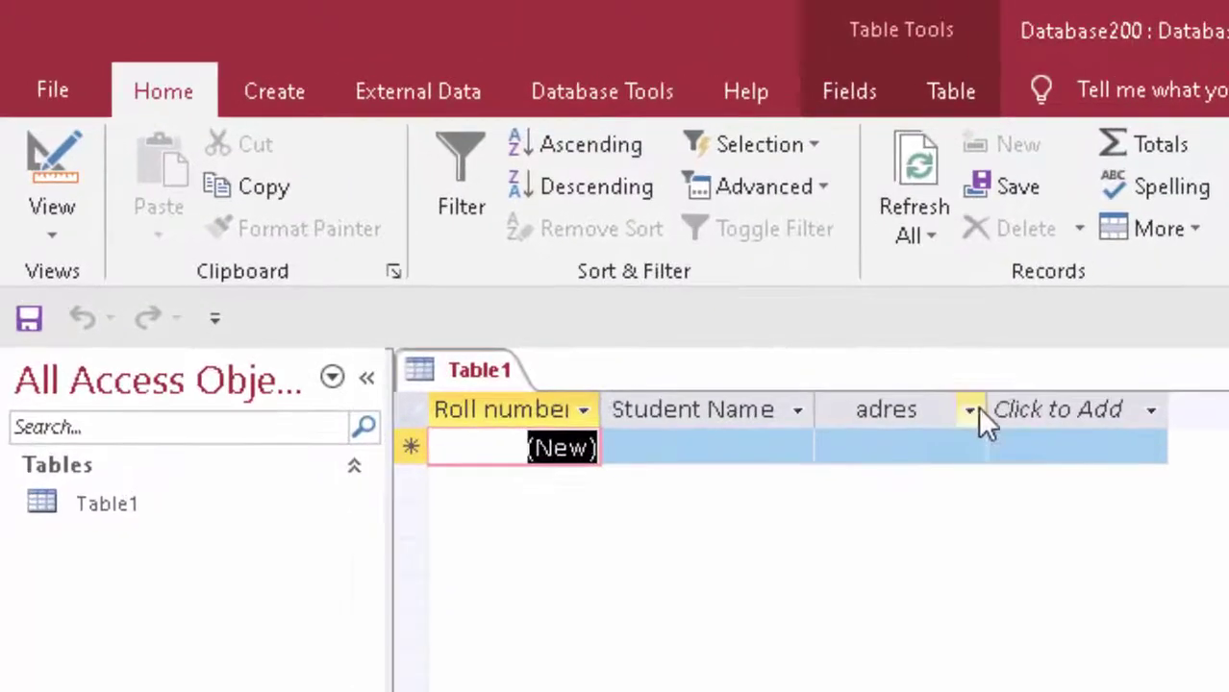
drag(993, 408, 935, 410)
click(938, 411)
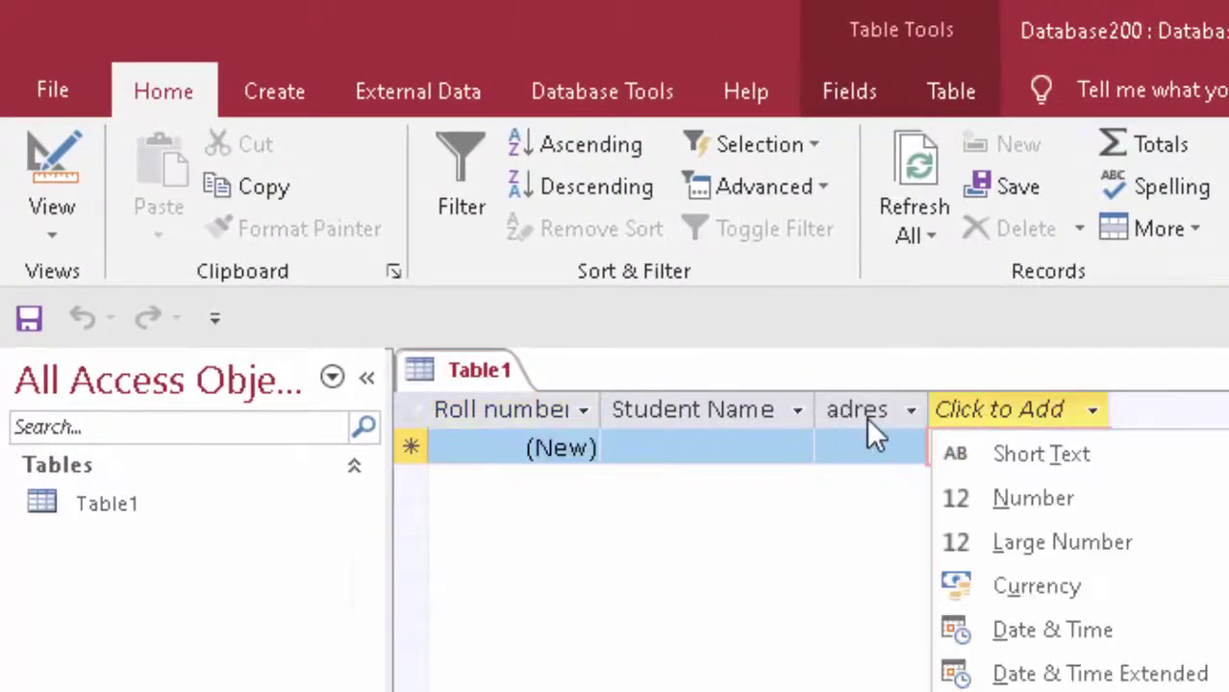
key(Escape)
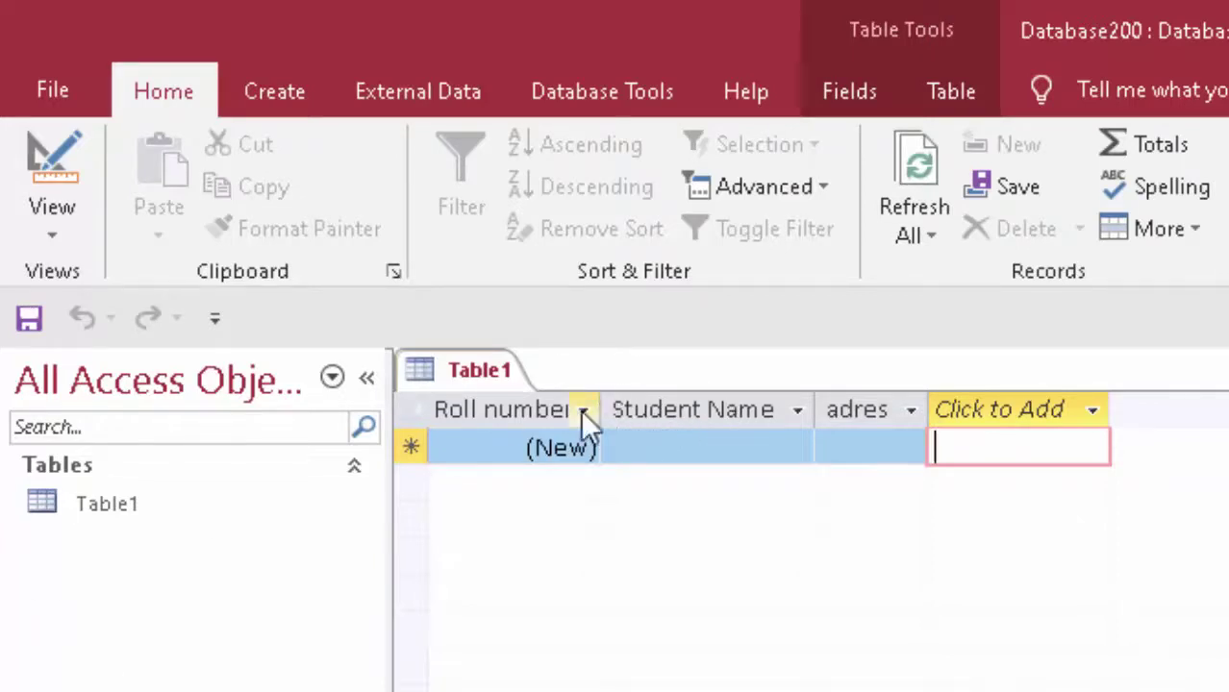
drag(601, 406, 618, 406)
- Enter the first student record, Ram, with his address
click(691, 440)
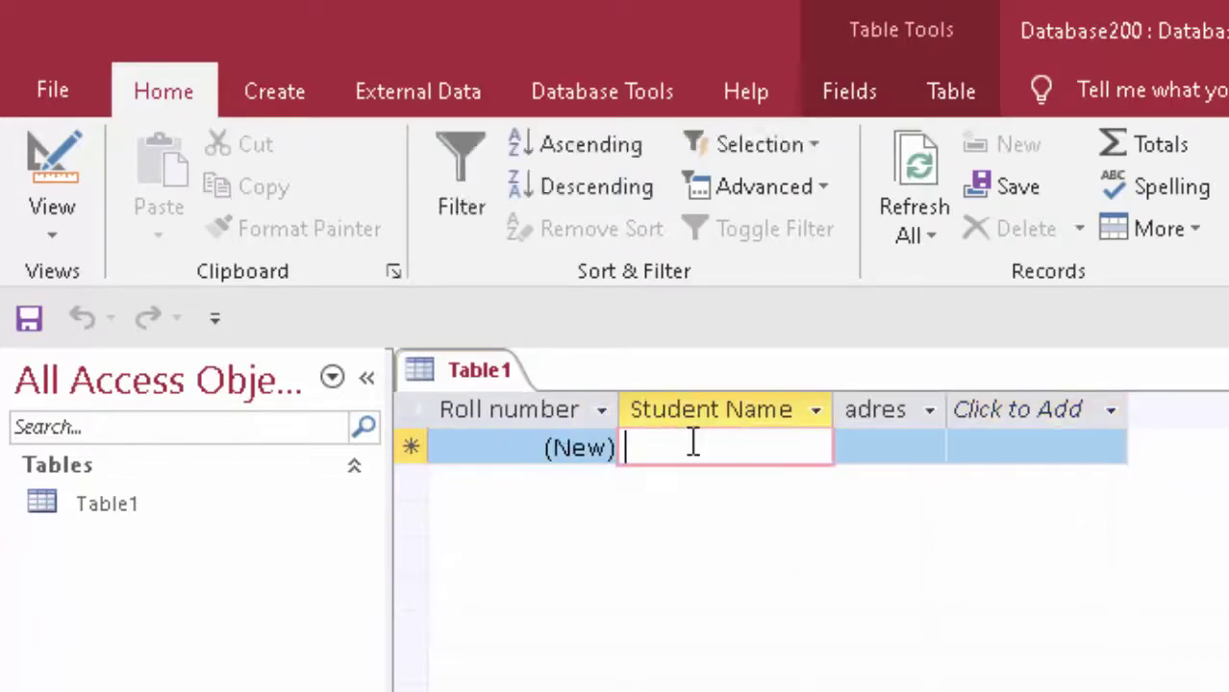
text(Ram)
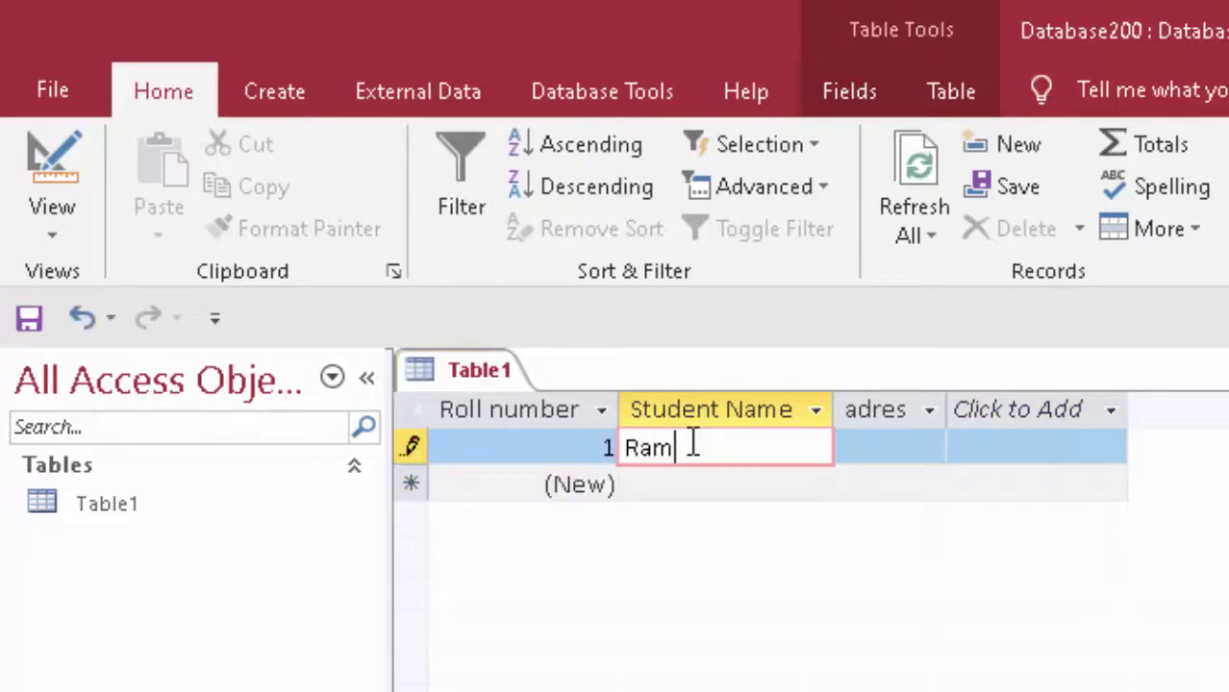
key(Tab)
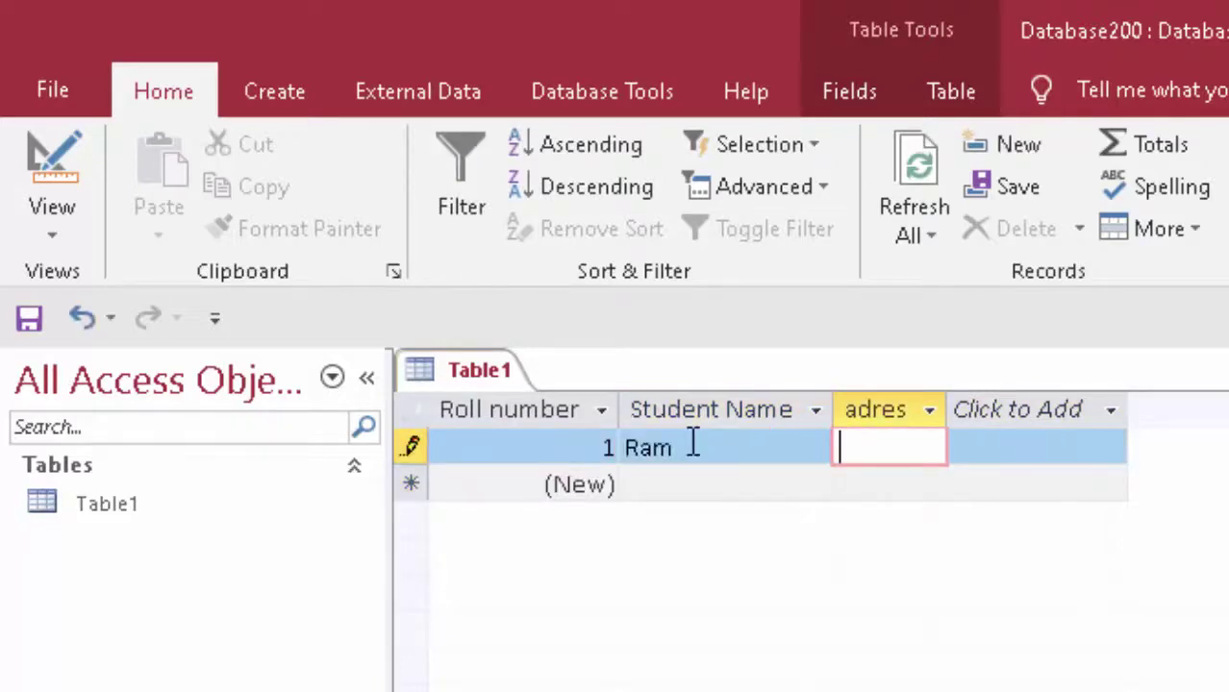
text(New col)
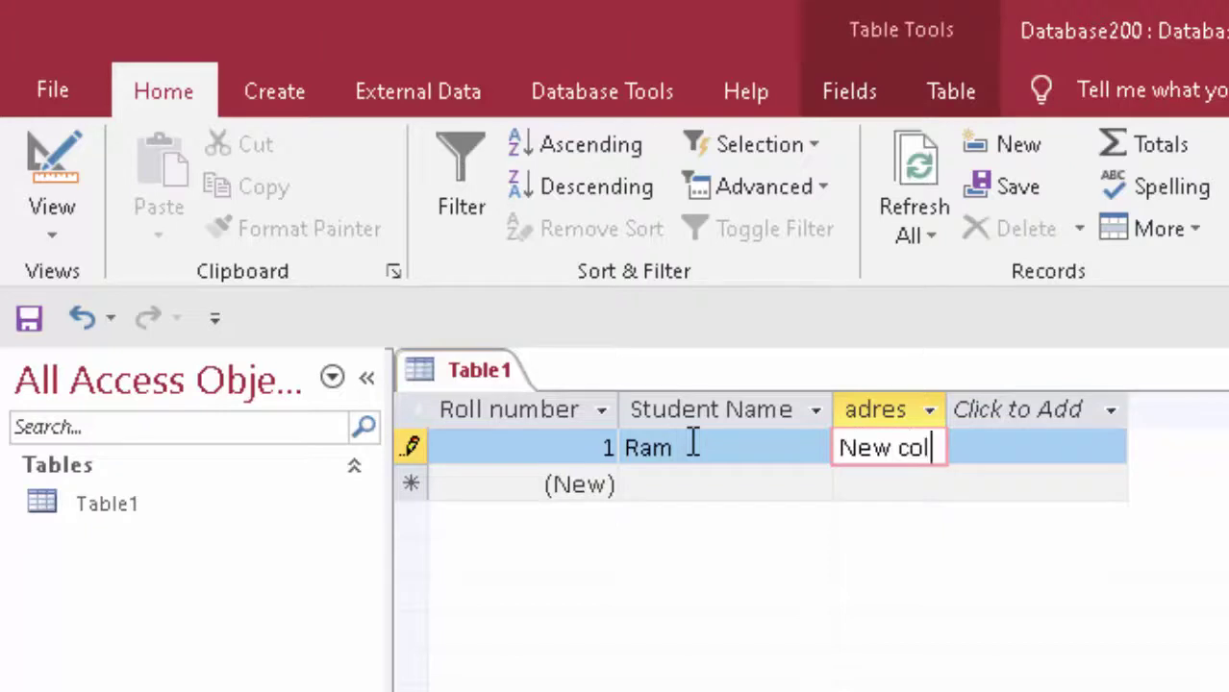
text(ony D)
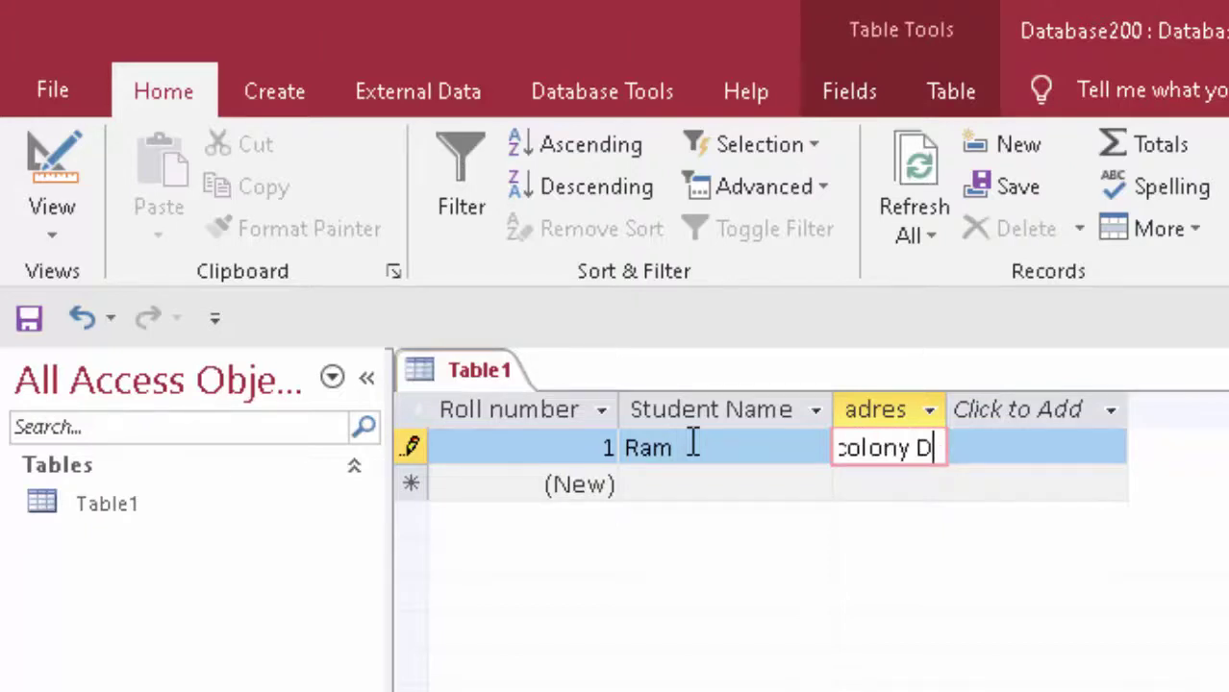
text(e)
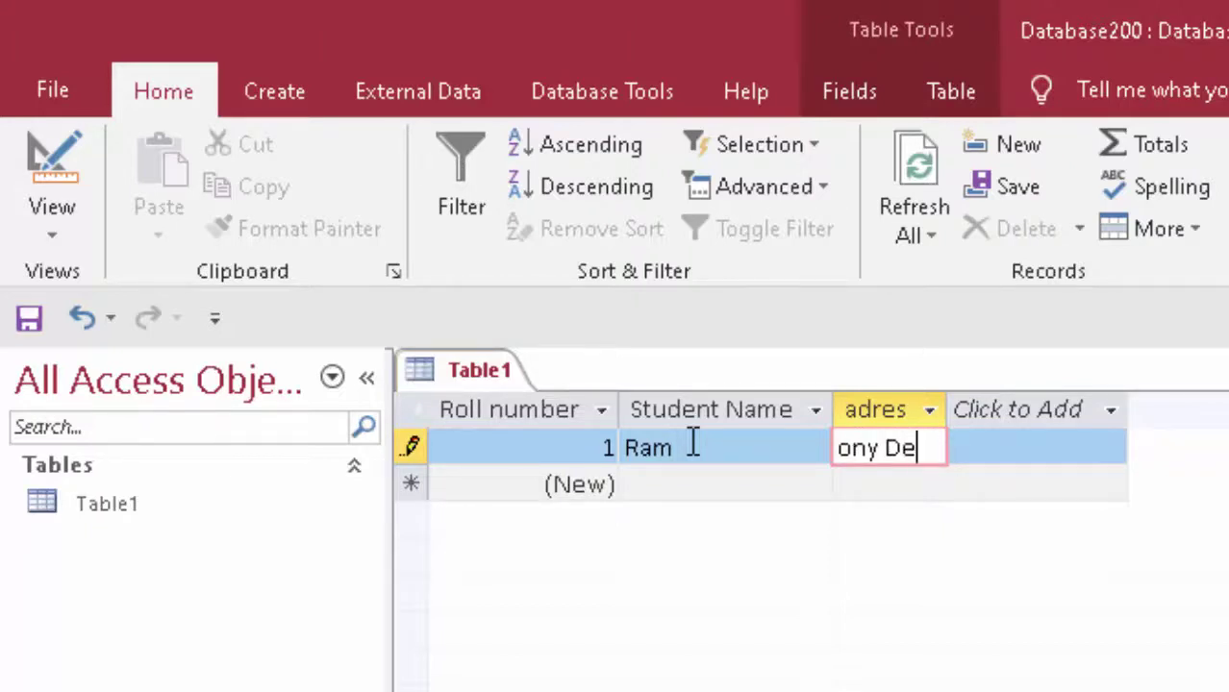
text(o)
text(ia)
key(Return)
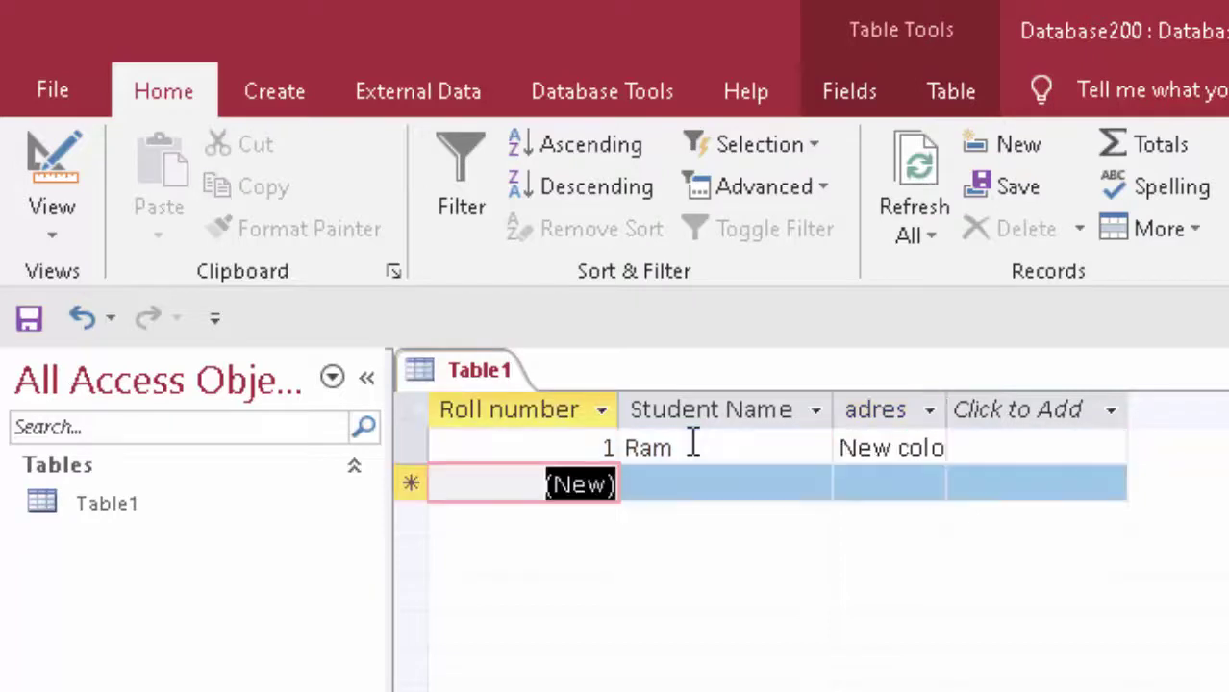
key(Return)
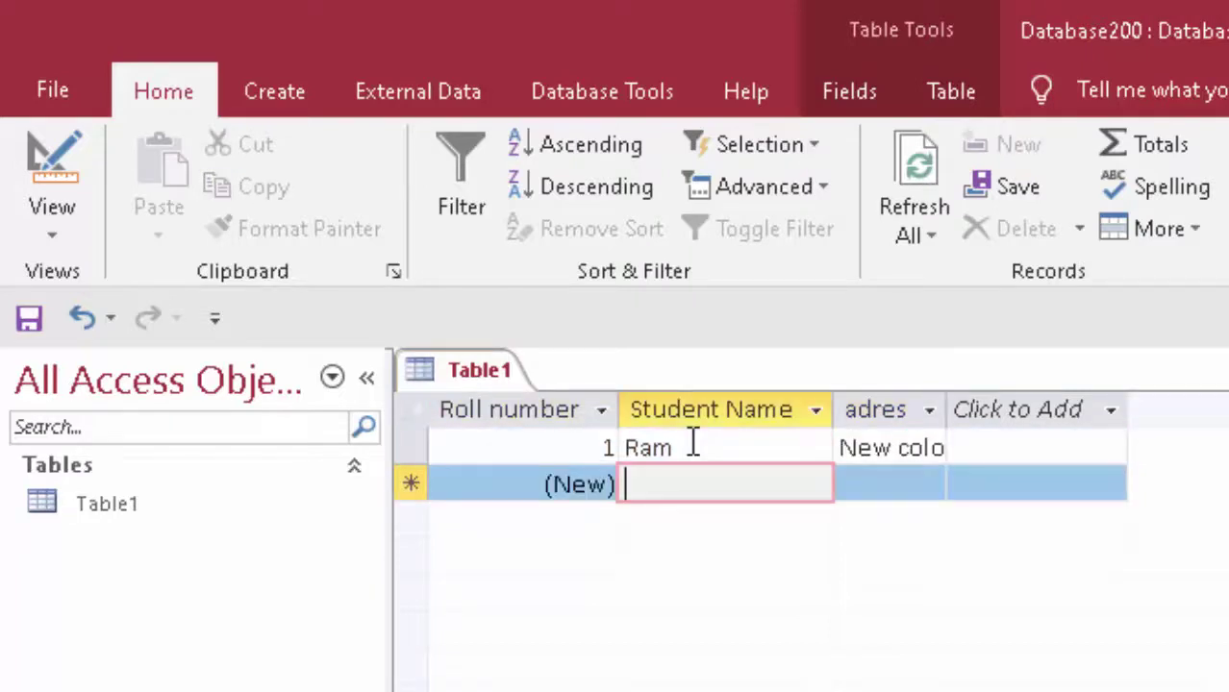
text(Shy)
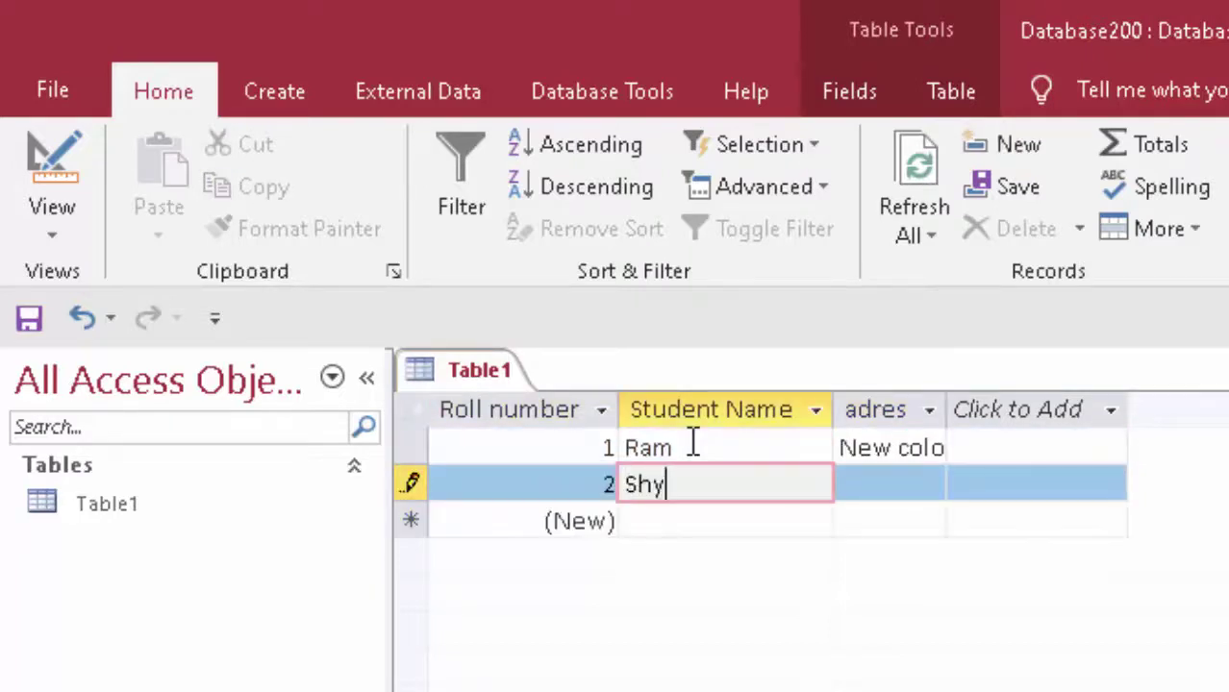
text(am)
key(Return)
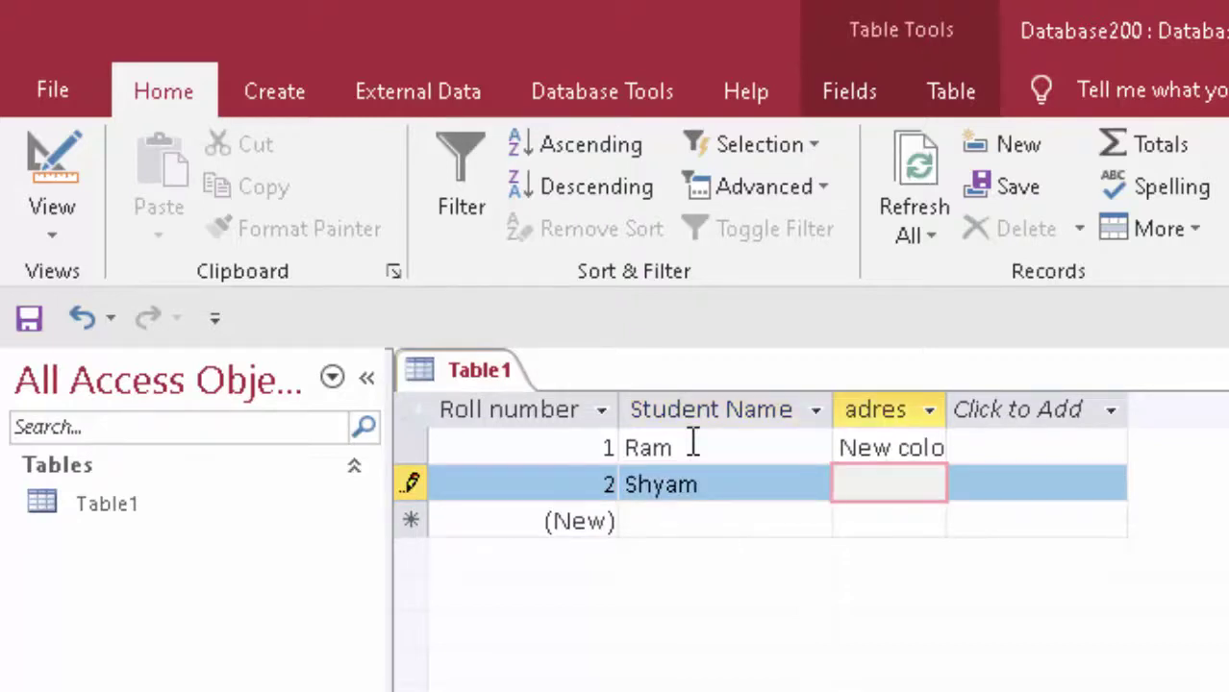
text(M)
text(oti)
text(lal)
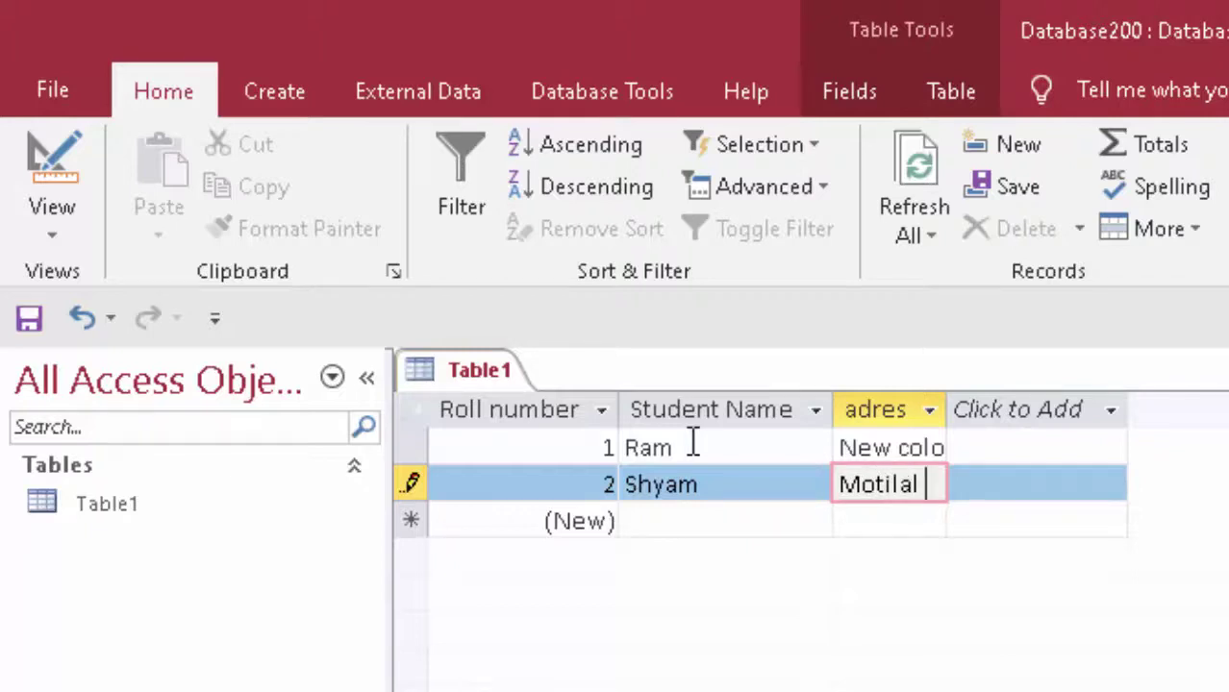
text(oad )
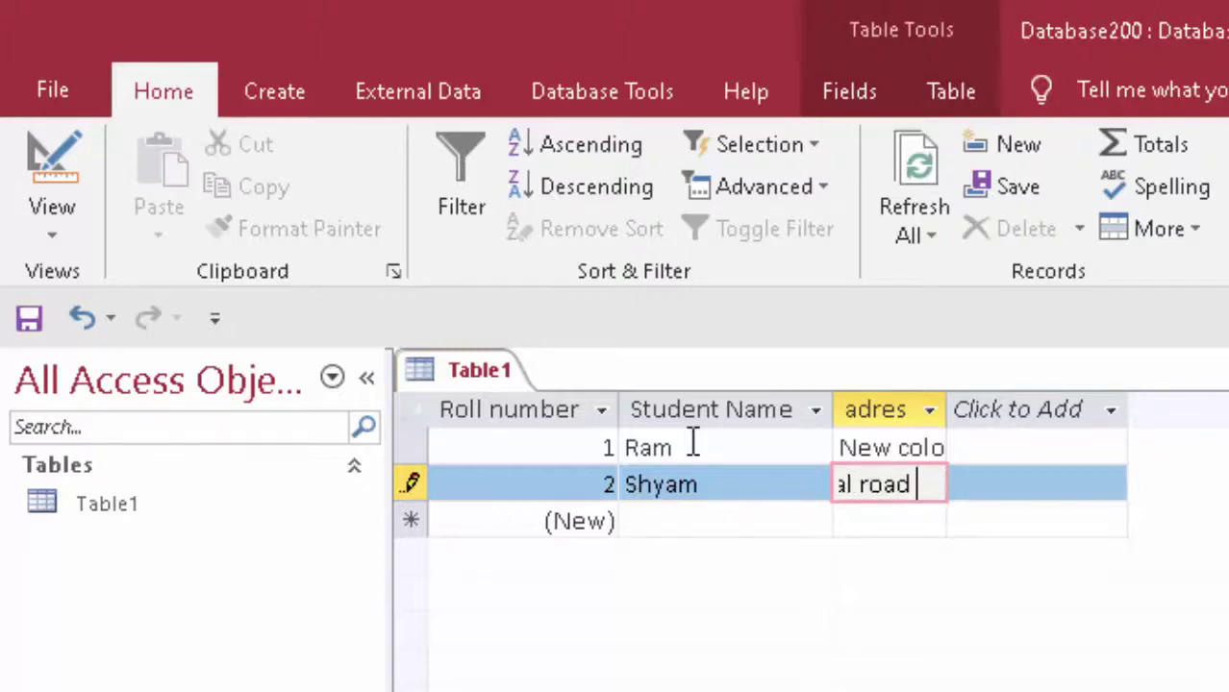
text(eo)
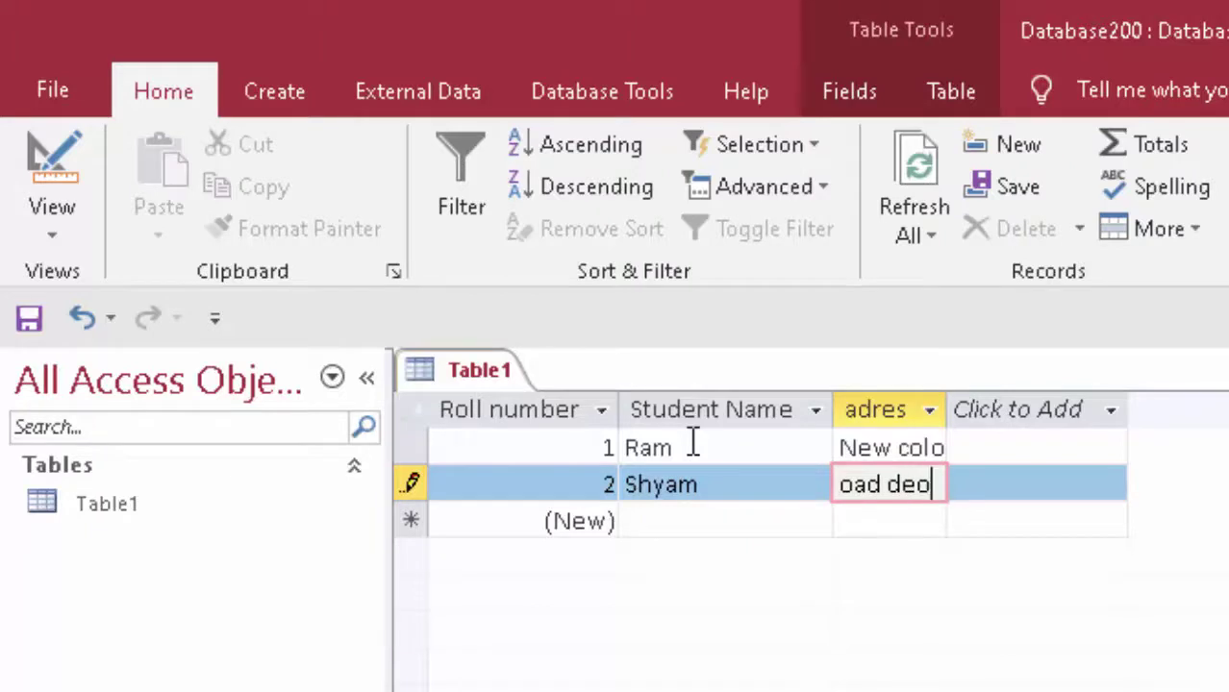
text(ria)
text(D)
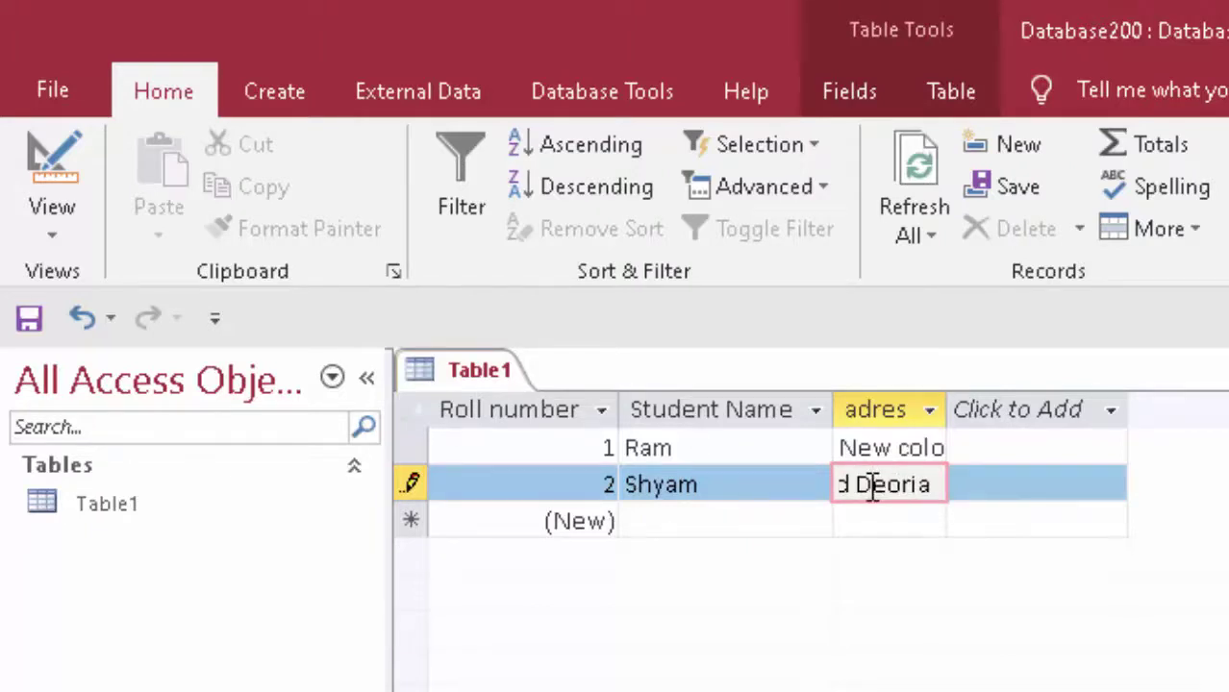
- Auto-fit the adres column so both full addresses are visible
double_click(947, 406)
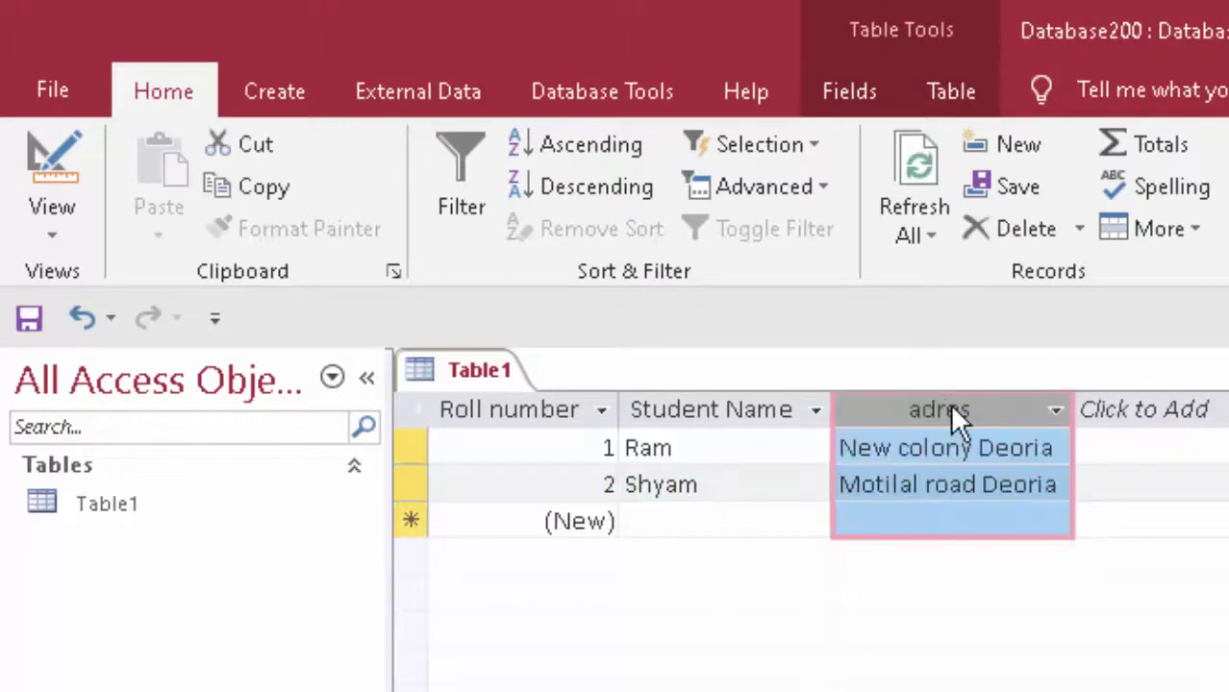
click(933, 510)
click(929, 519)
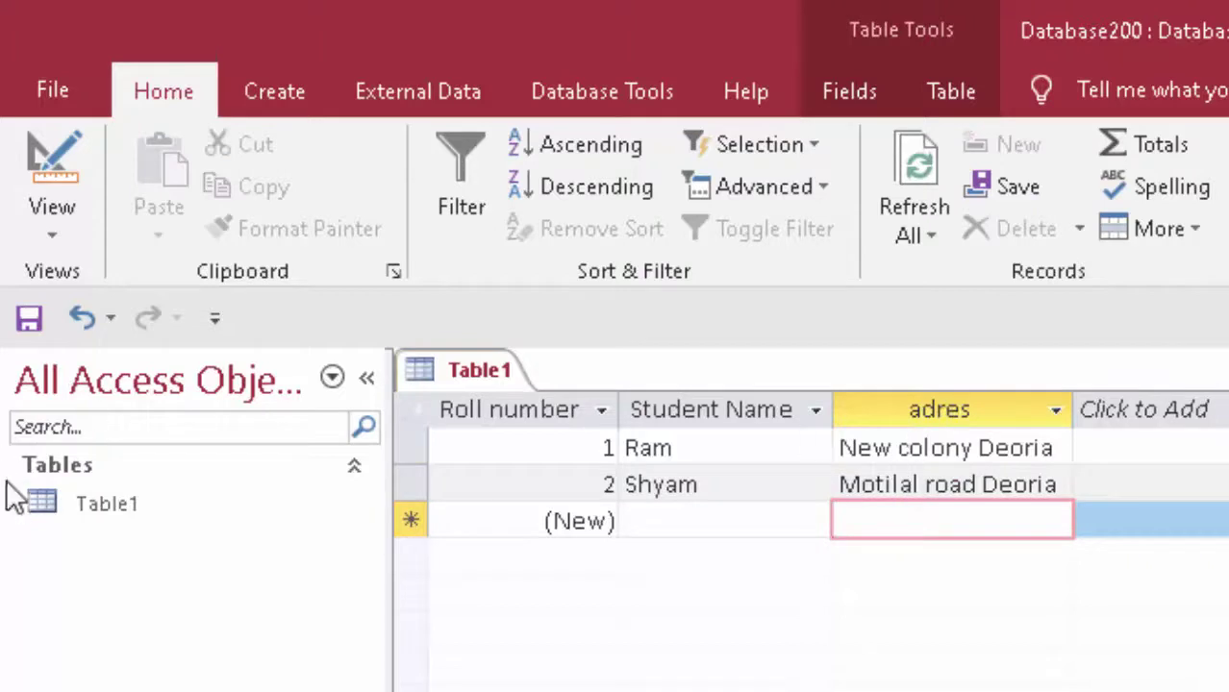
- Review Table1's fields in Design view, then return to its datasheet
click(96, 502)
double_click(99, 503)
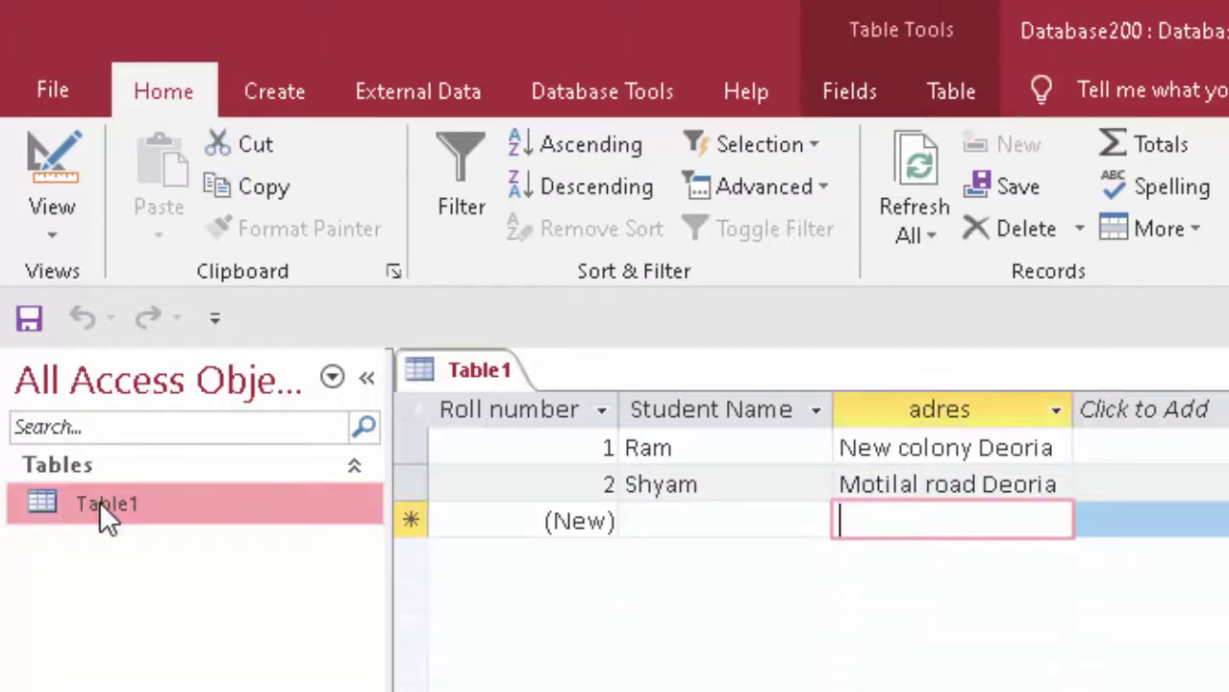
right_click(99, 500)
click(234, 569)
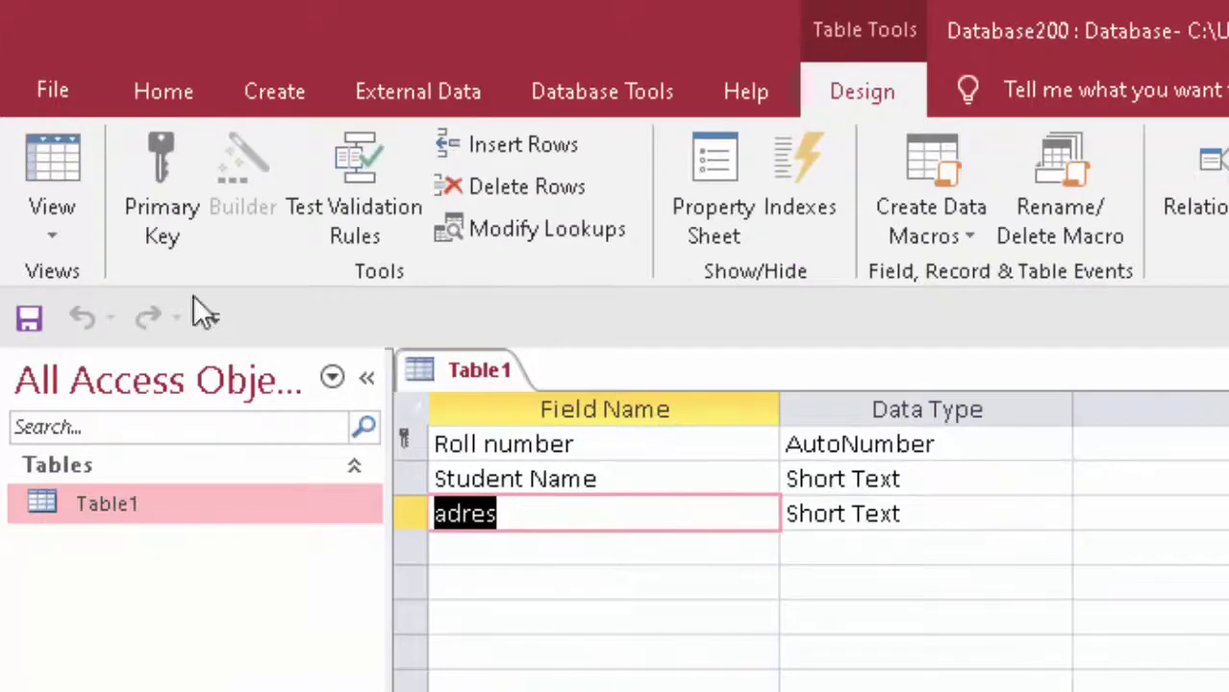
click(64, 164)
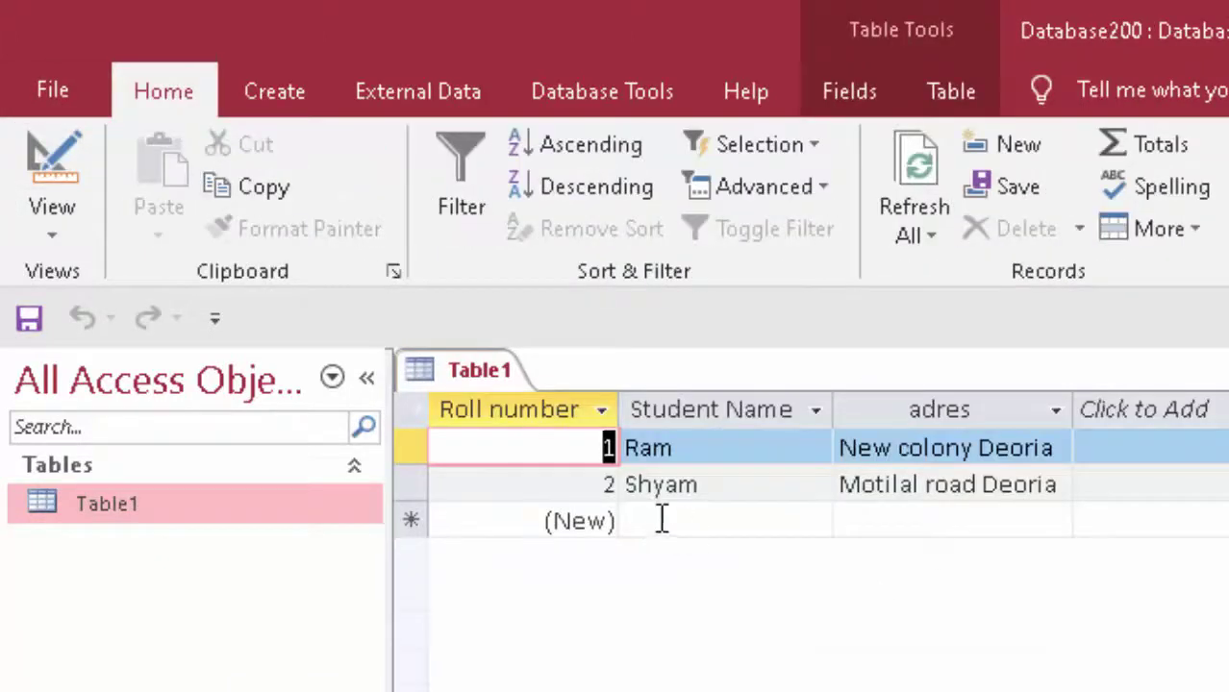
click(299, 87)
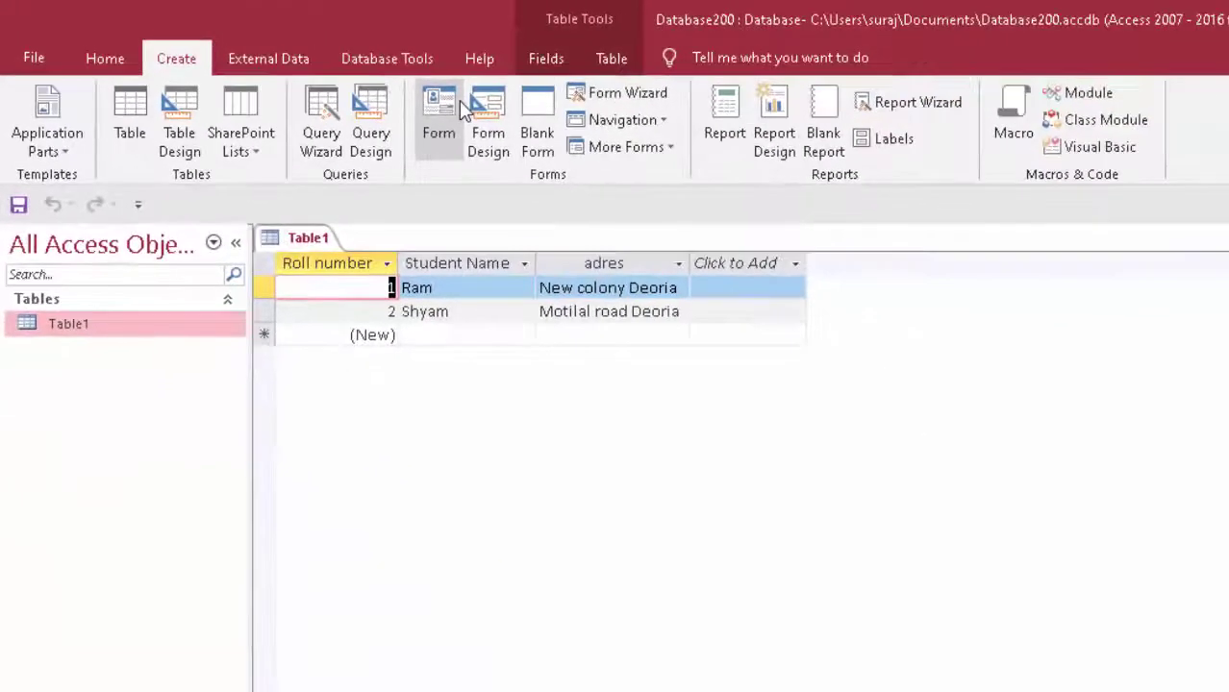
- Generate a form from Table1 and switch it to Design view
click(713, 156)
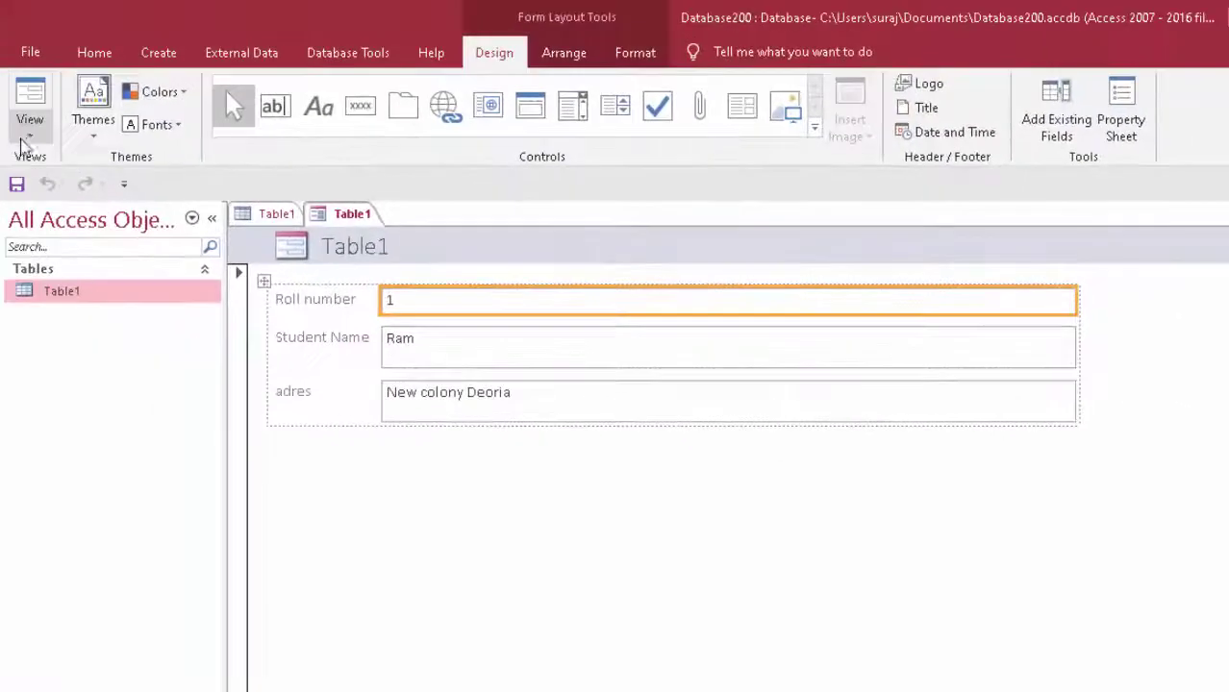
click(26, 133)
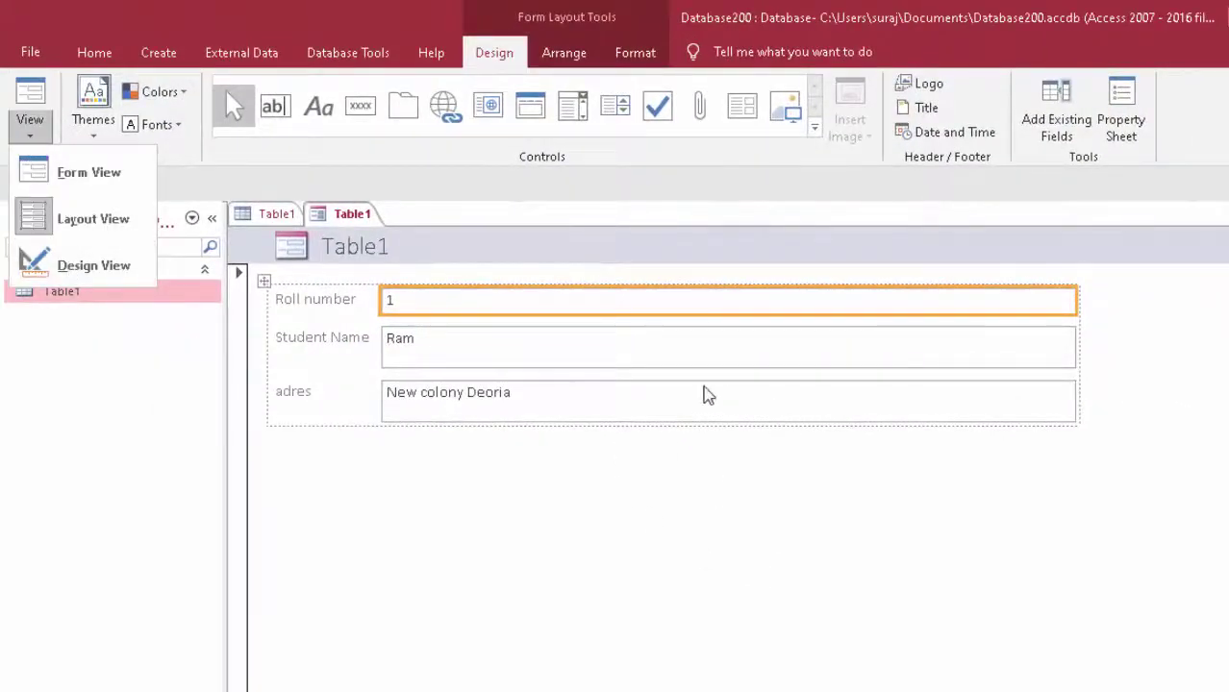
click(699, 529)
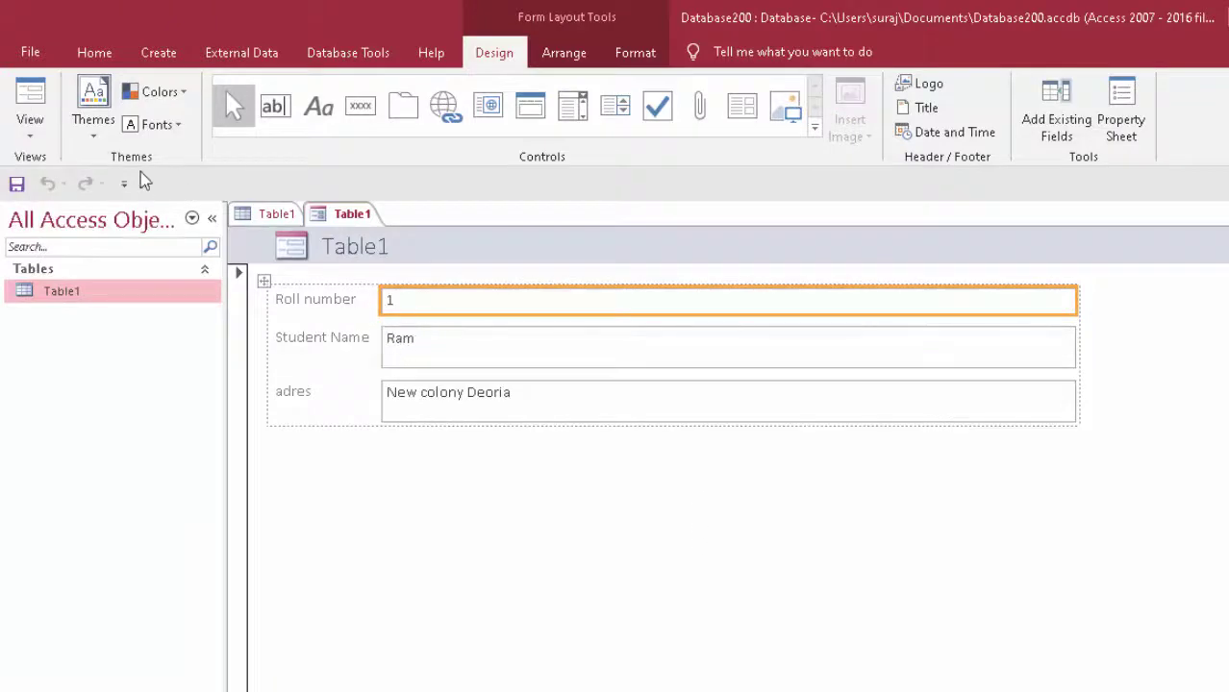
click(30, 130)
click(96, 262)
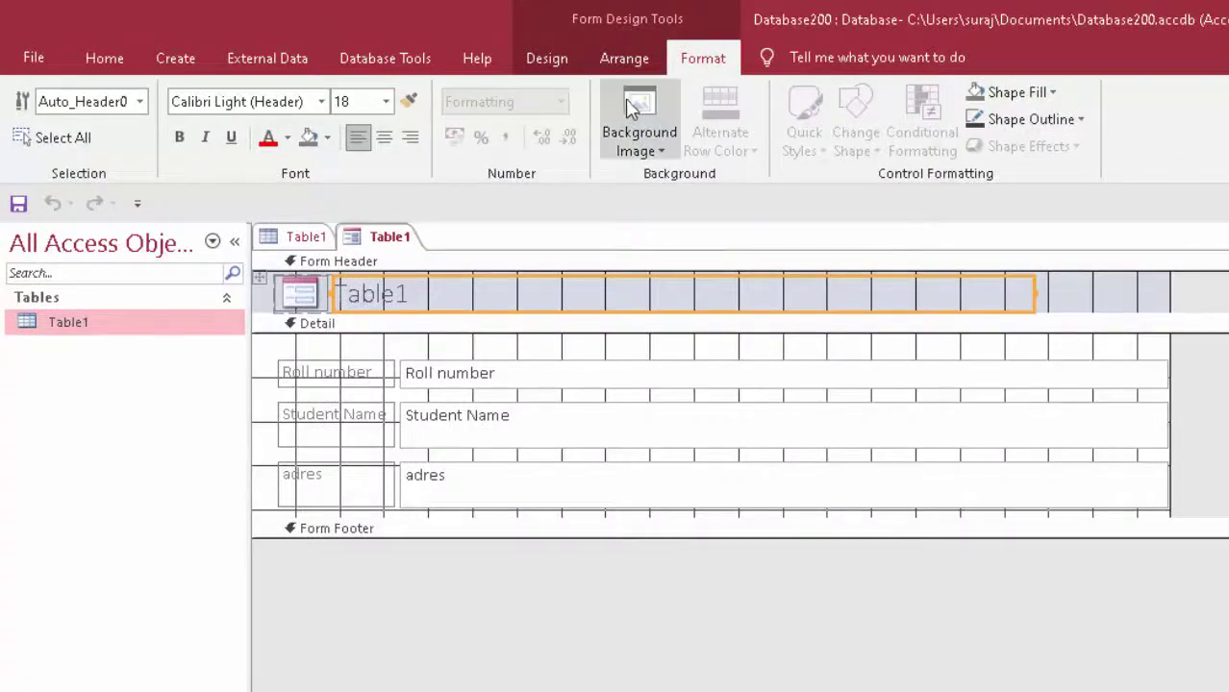
- Open the Property Sheet, narrow the field boxes, heighten the Detail section, and select the adres label
click(559, 60)
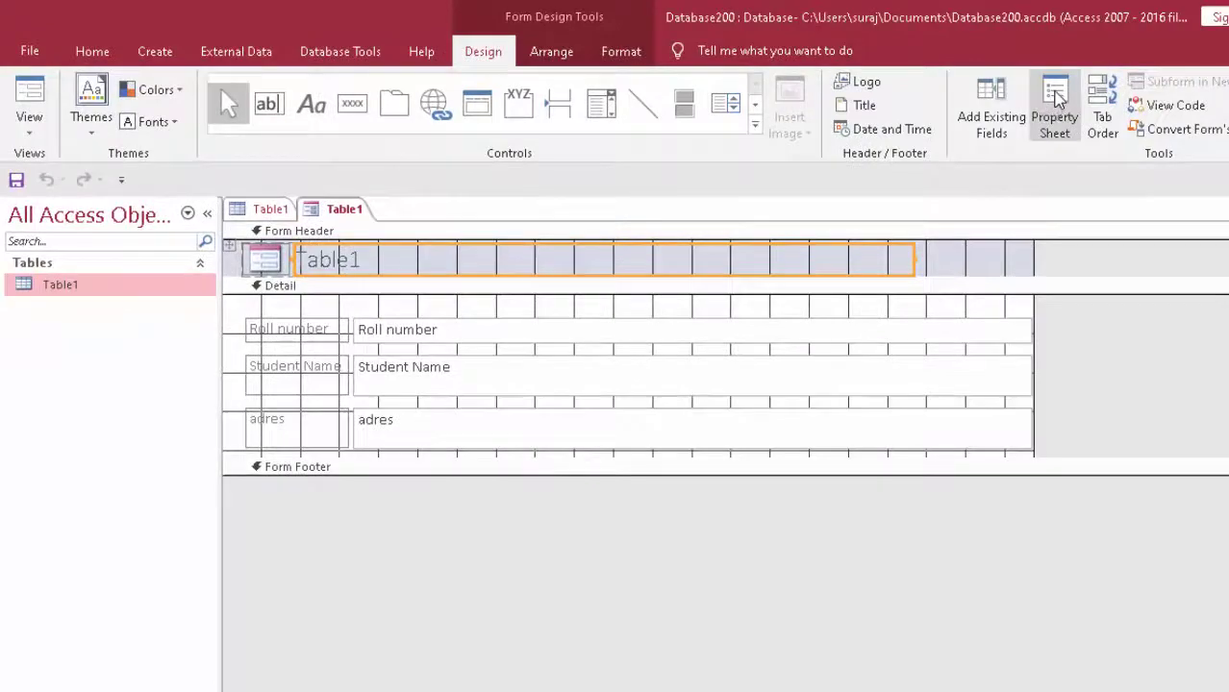
click(1057, 96)
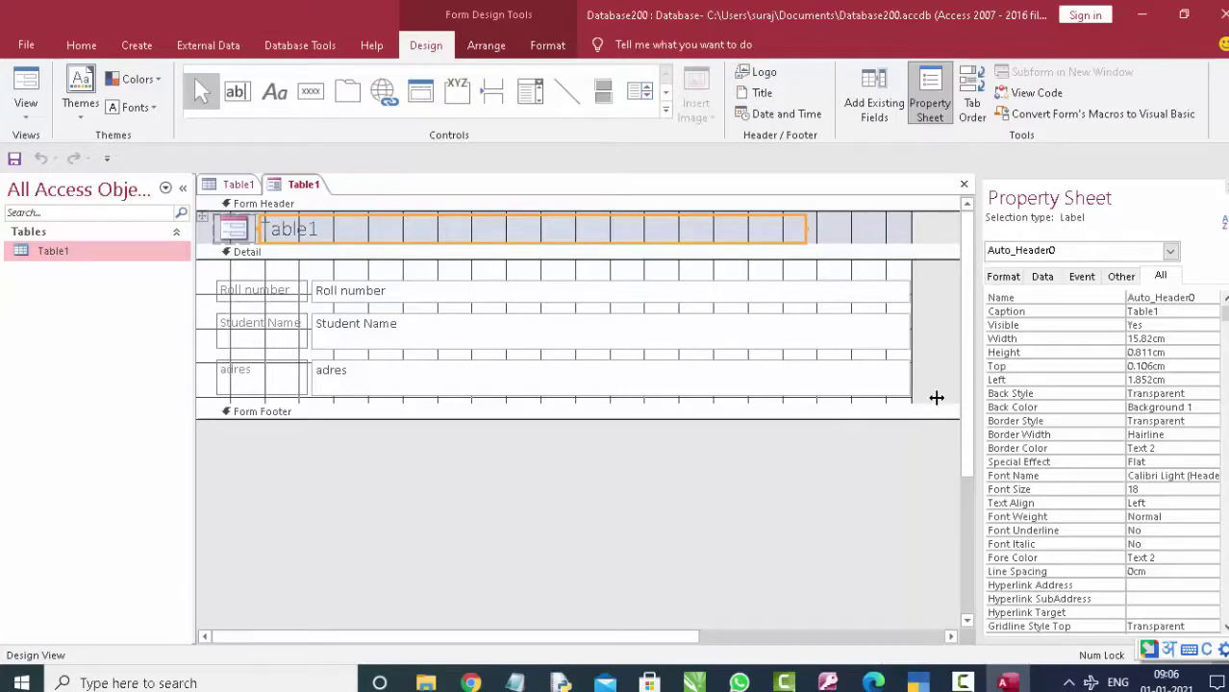
drag(913, 363, 936, 399)
click(875, 298)
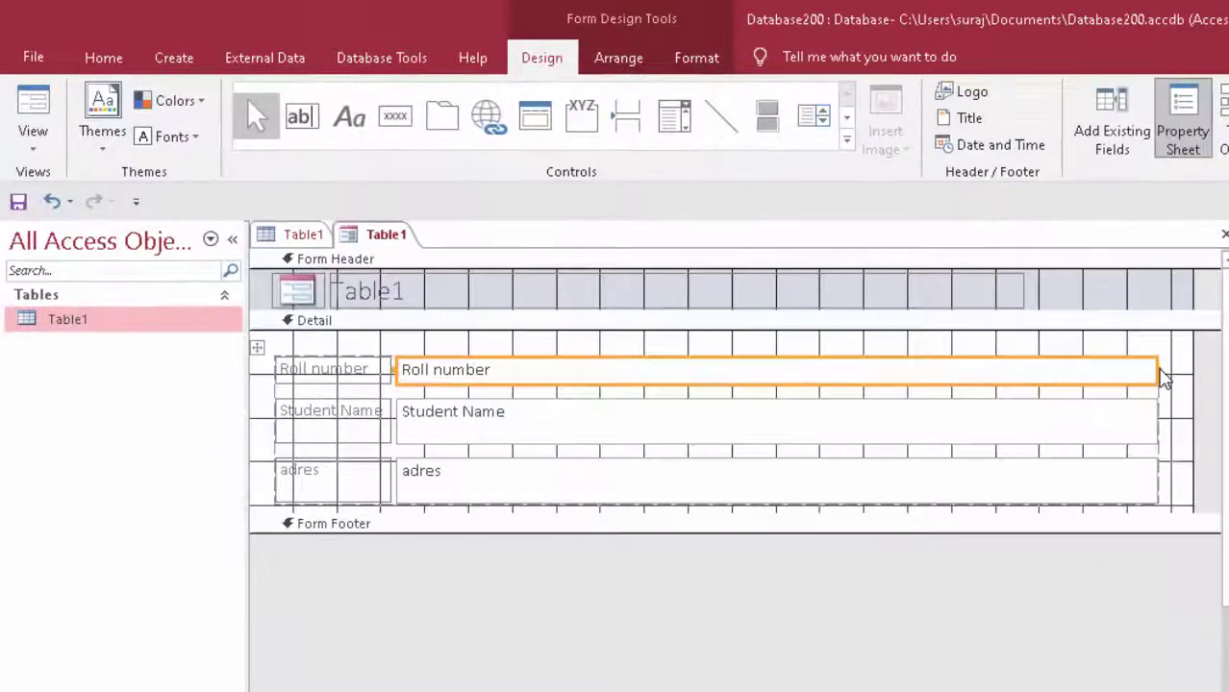
drag(1157, 377, 480, 385)
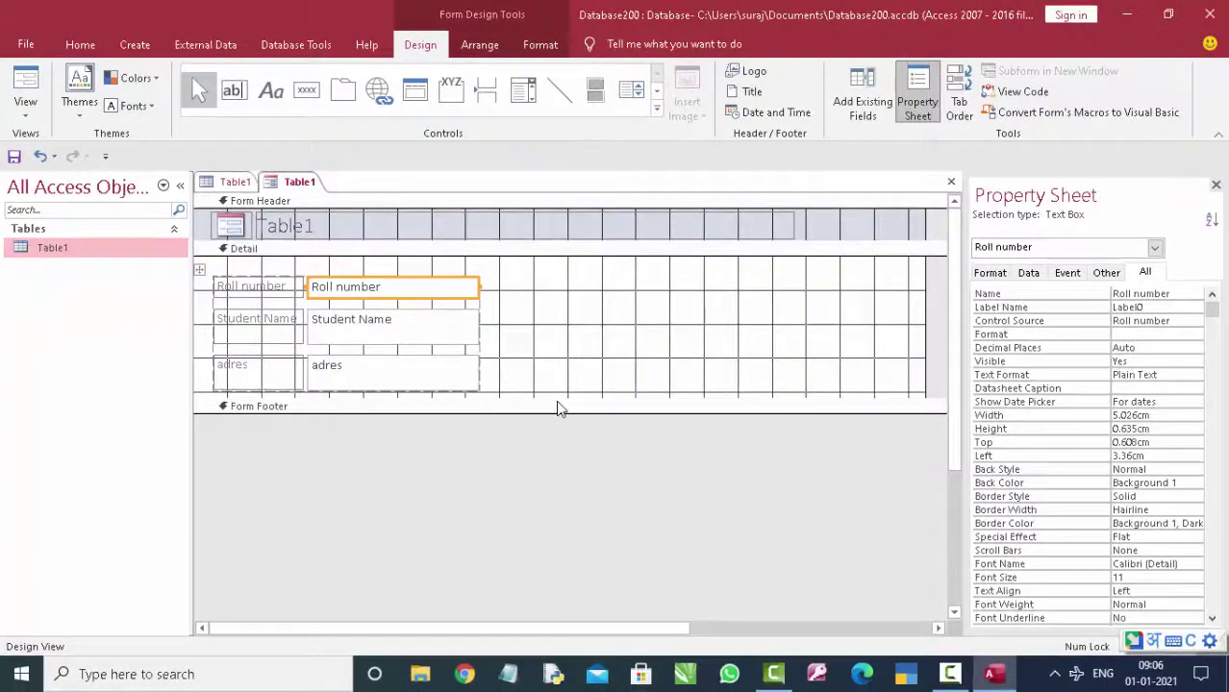
drag(558, 405, 557, 454)
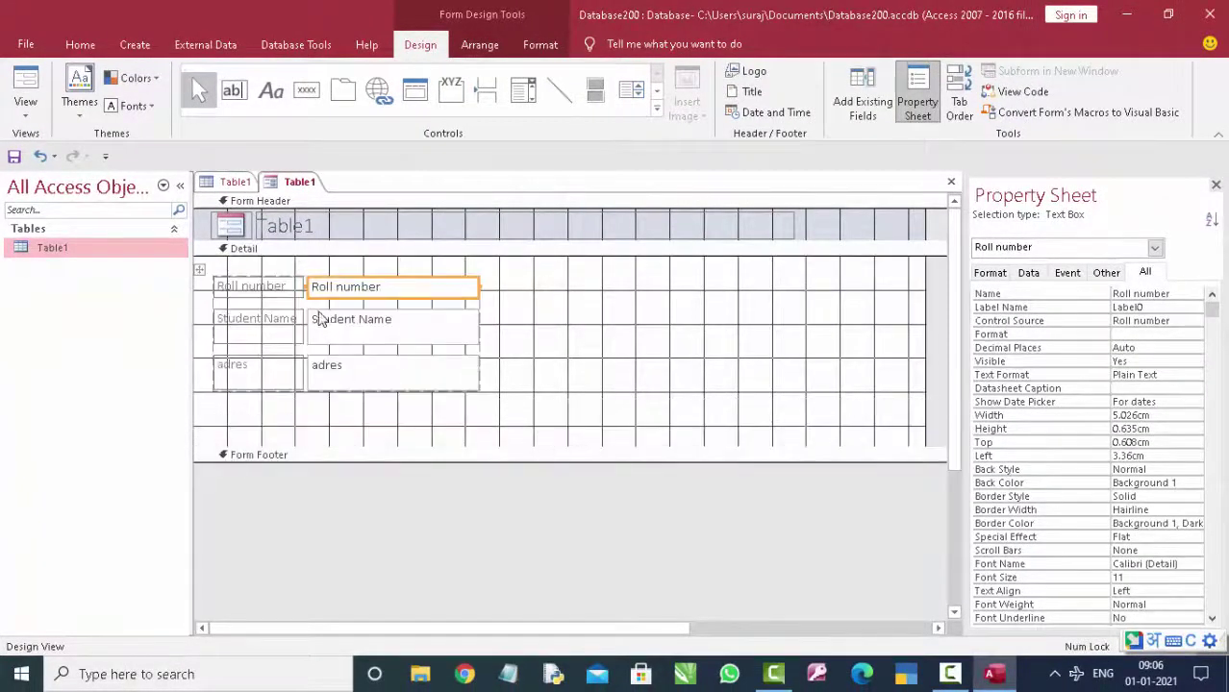
click(238, 387)
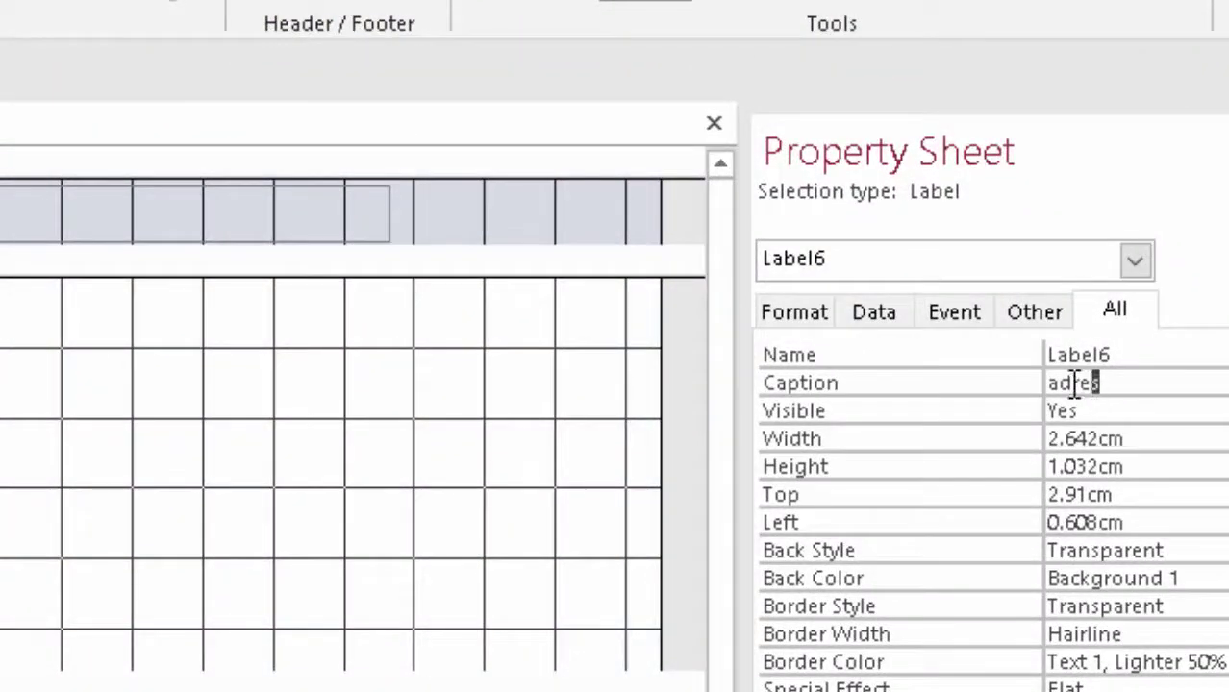
- Change the adres label's caption to 'Address' in the Property Sheet
drag(1075, 383, 1014, 383)
key(BackSpace)
text(Address)
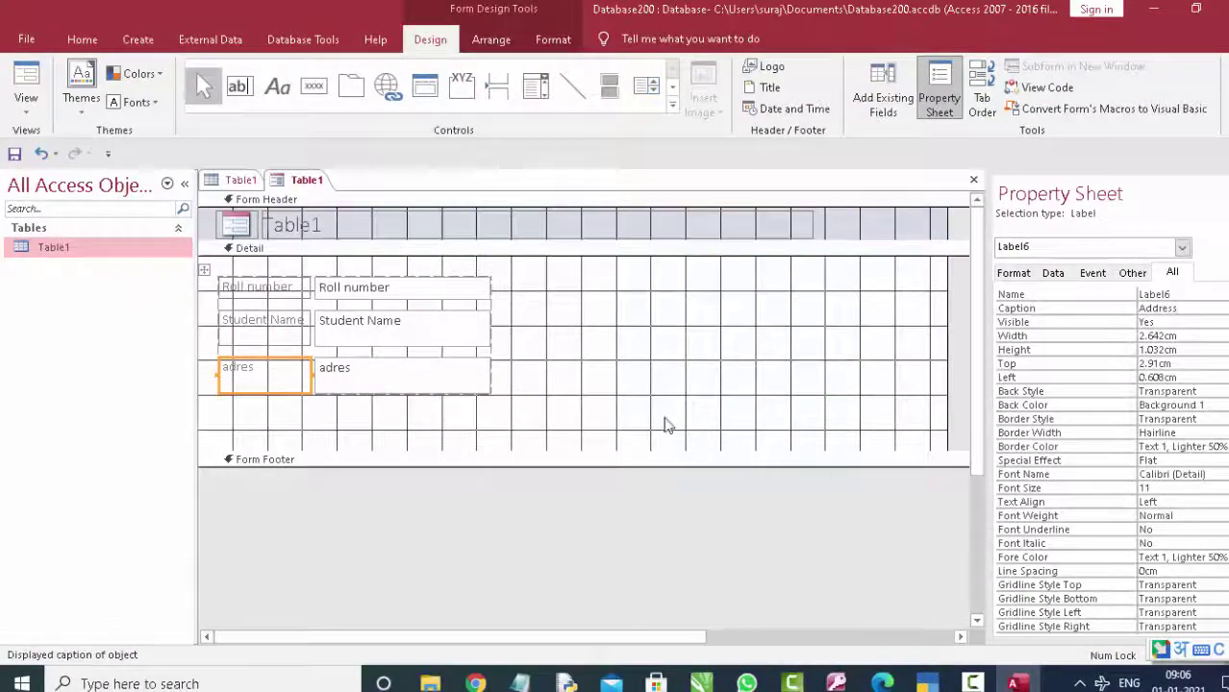
click(652, 415)
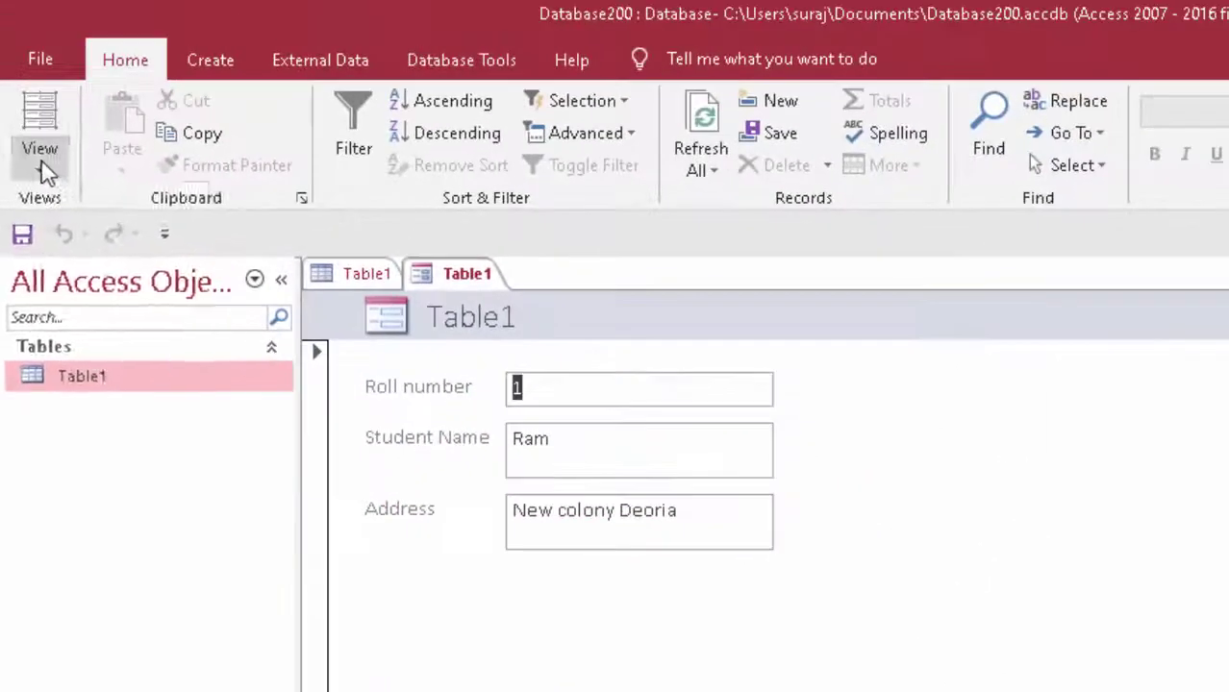
click(40, 162)
click(348, 277)
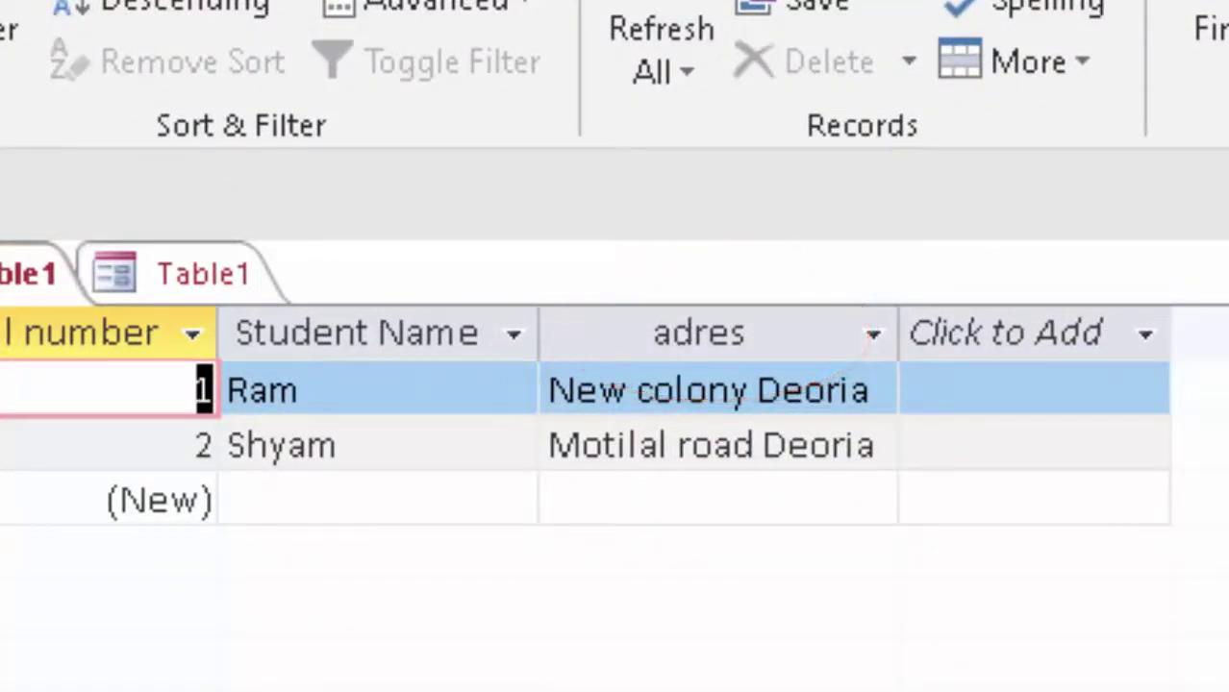
click(164, 285)
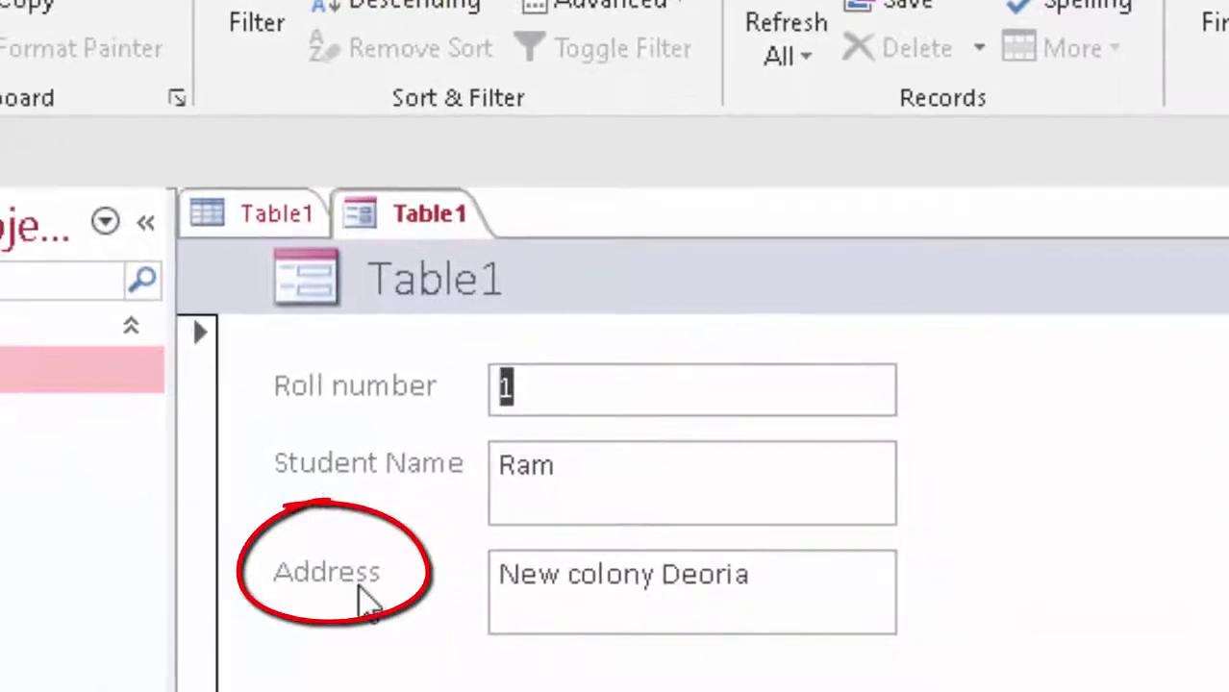